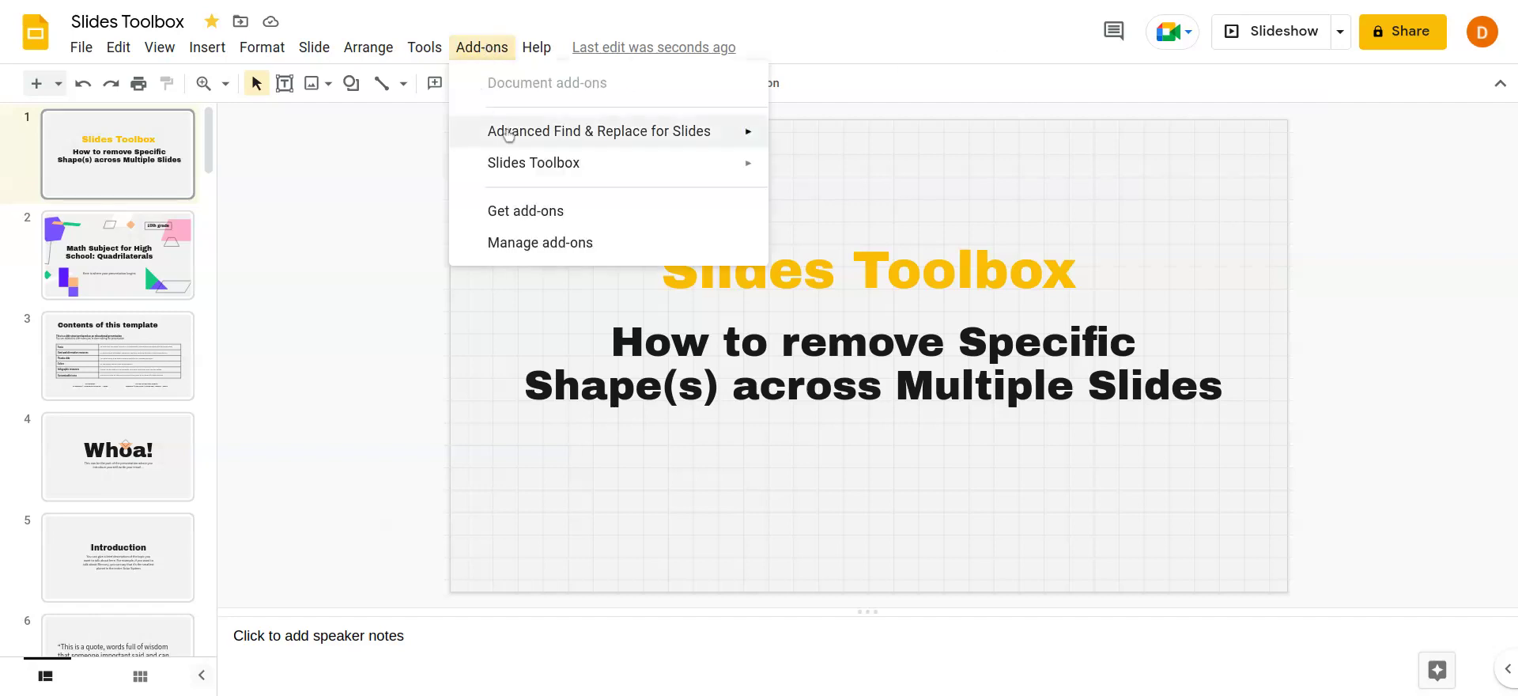
- Launch the Slides Toolbox add-on and select the purple hexagon on slide 2
left_click(905, 168)
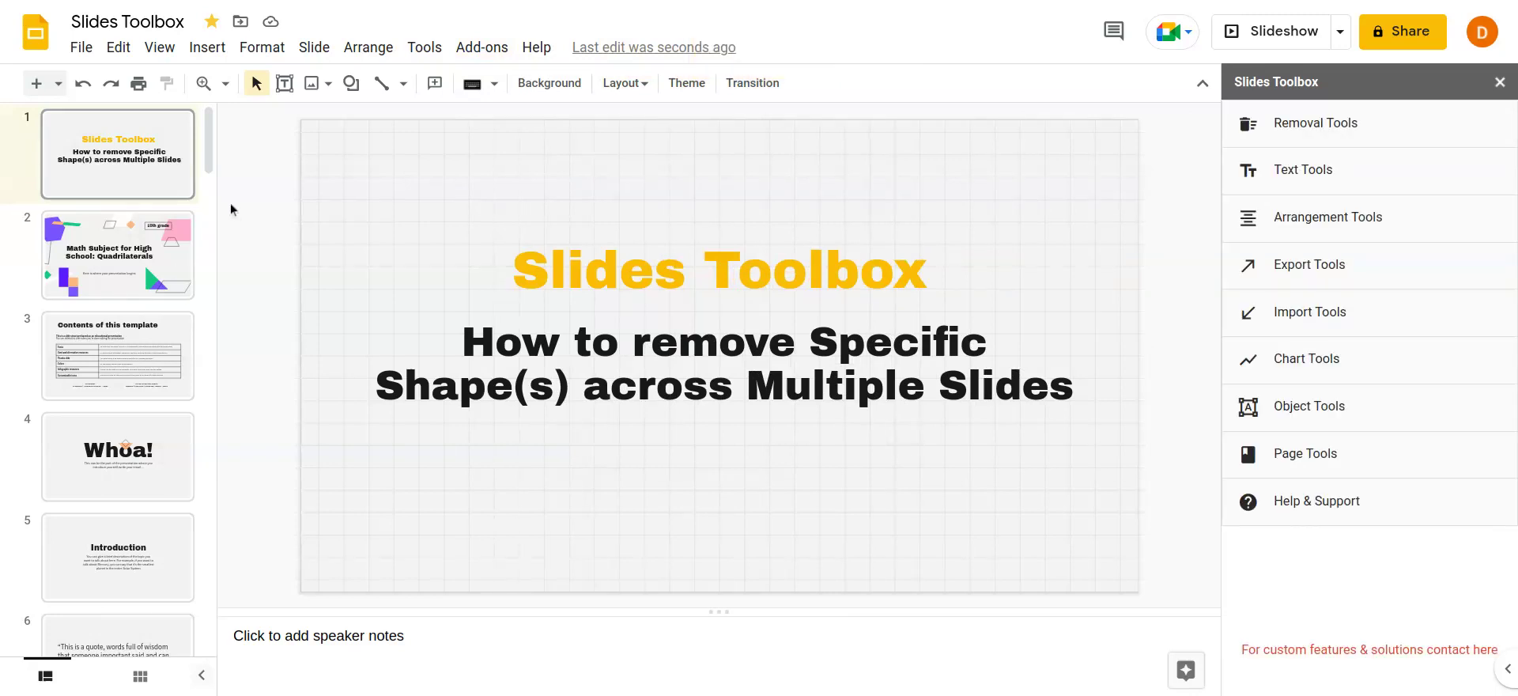
left_click(148, 253)
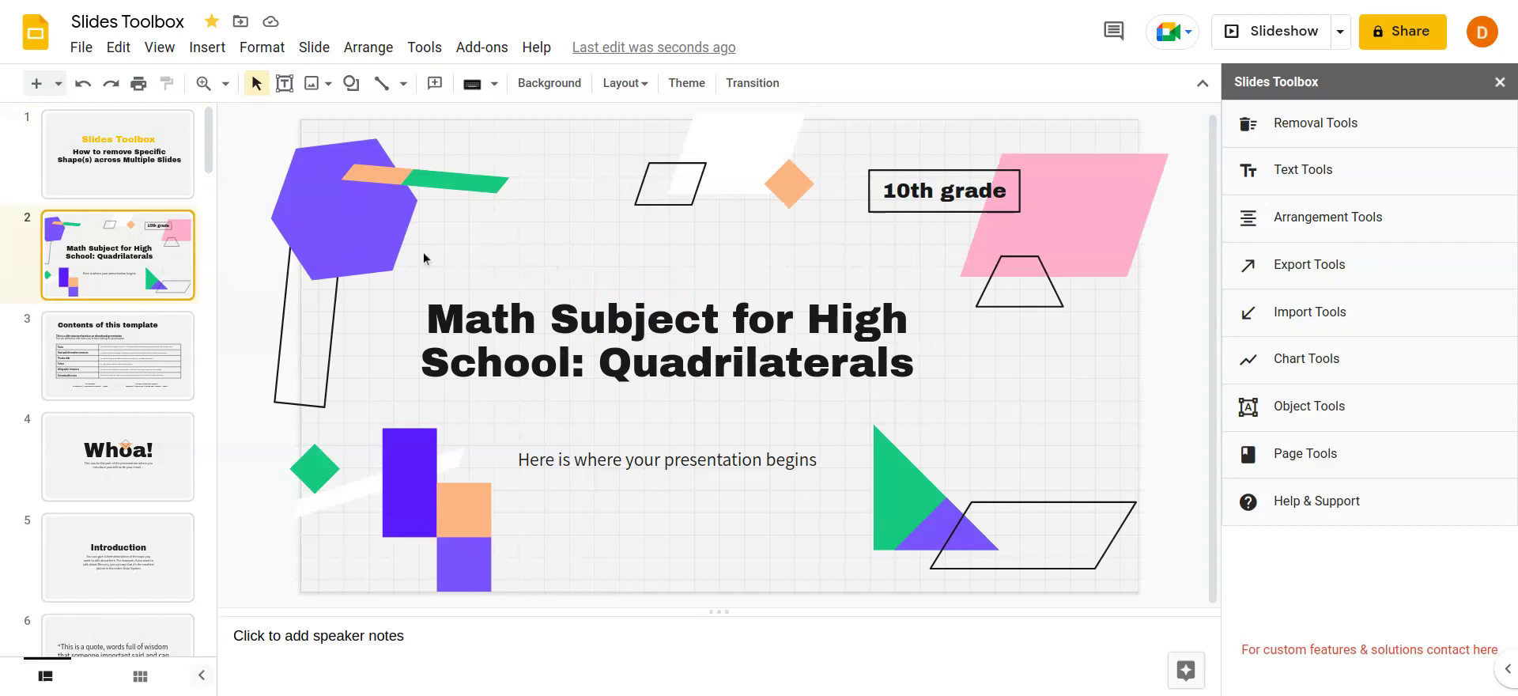
left_click(374, 234)
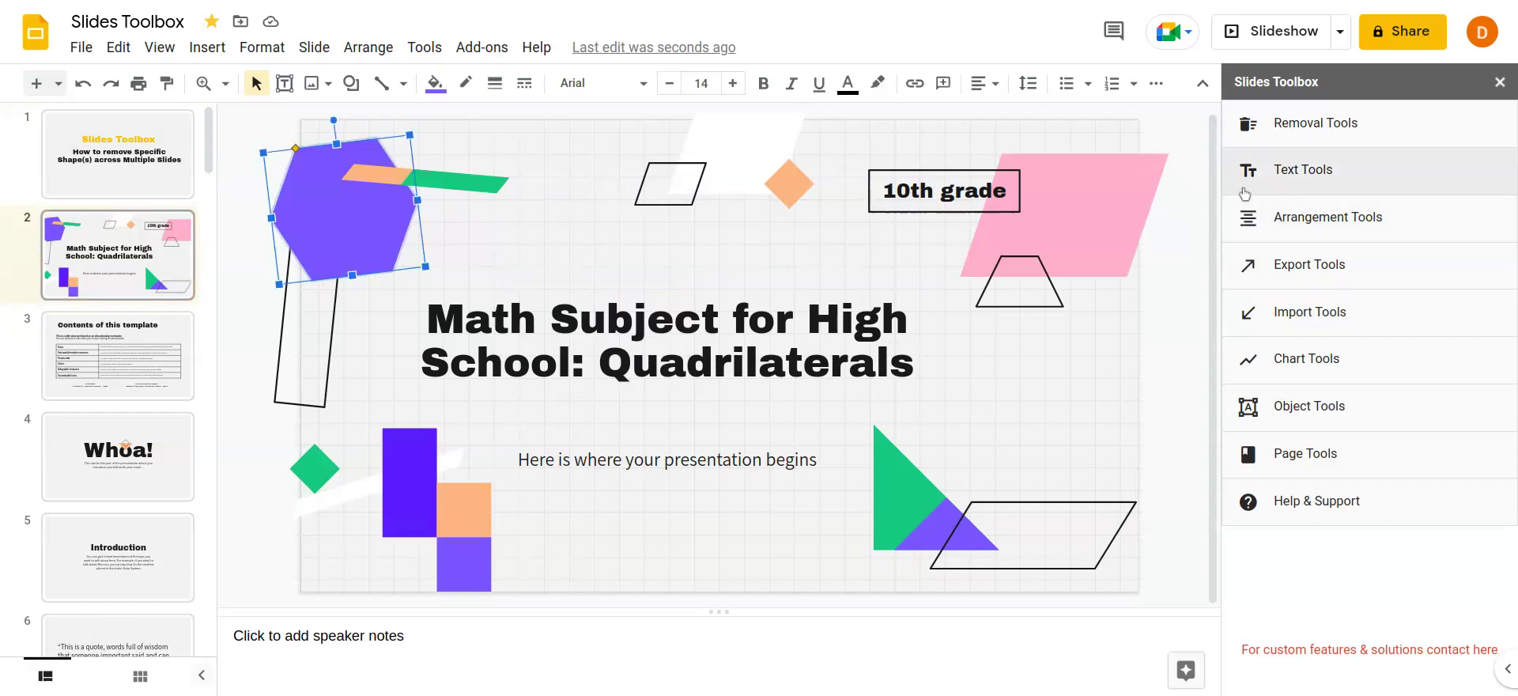
- In Removal Tools, enable Shapes and set the shape type back to ALL SHAPES after trying HALF_FRAME
left_click(1396, 133)
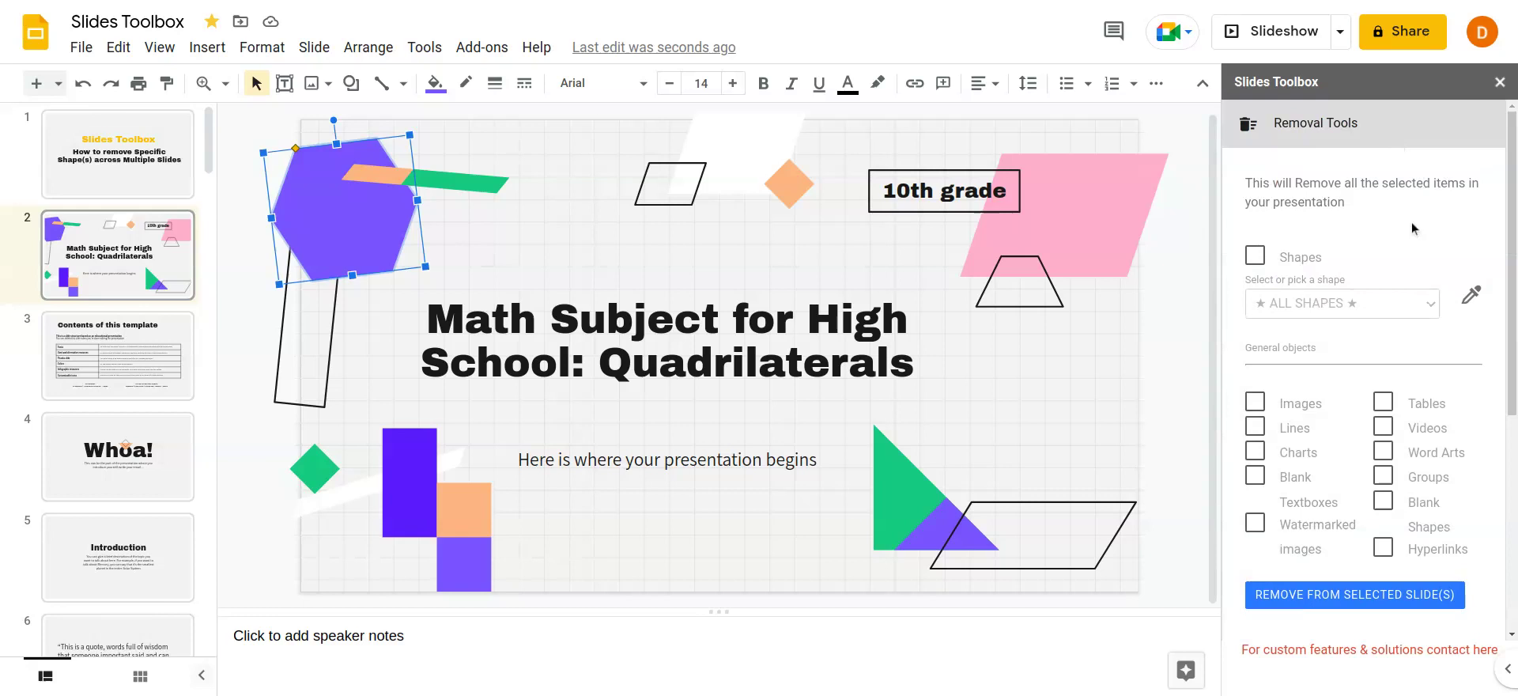
scroll(162, 328, "down", 4)
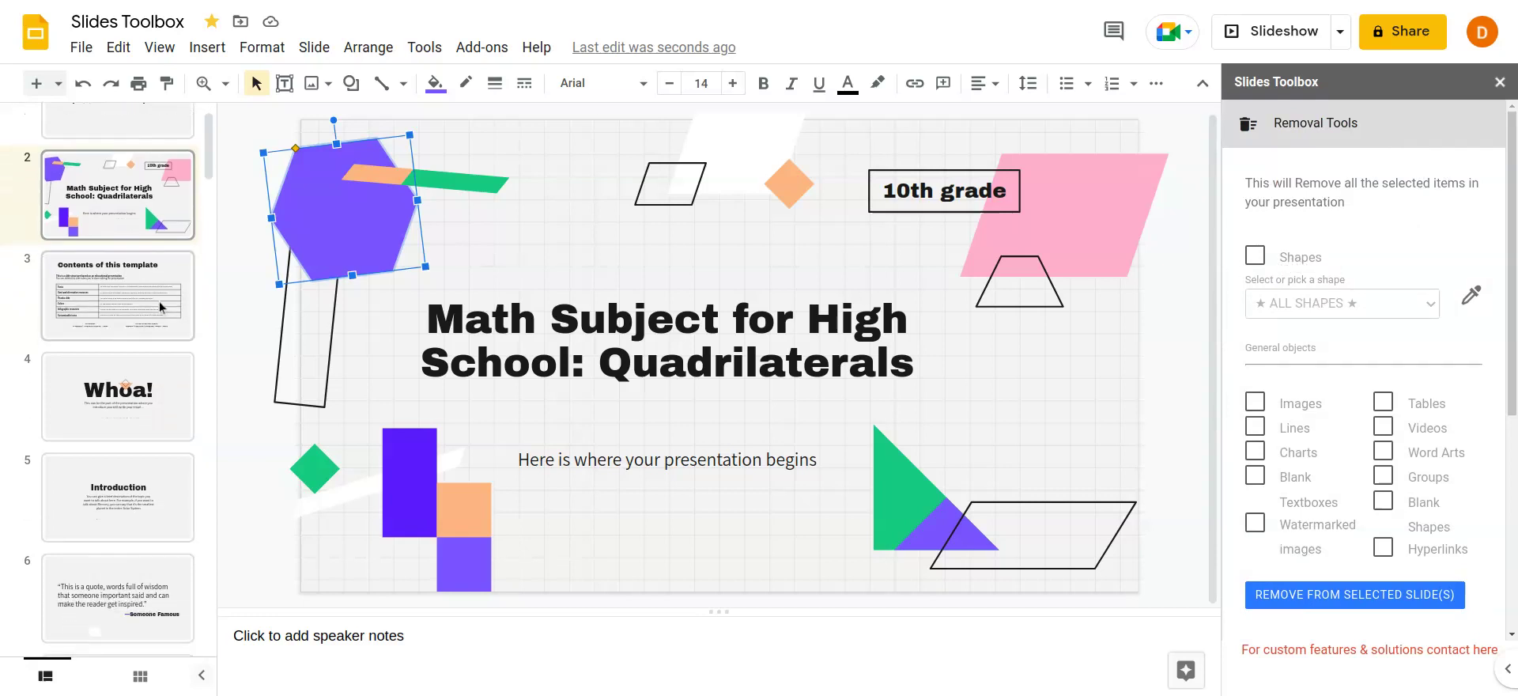
scroll(154, 327, "down", 2)
scroll(153, 327, "up", 3)
scroll(153, 327, "up", 3)
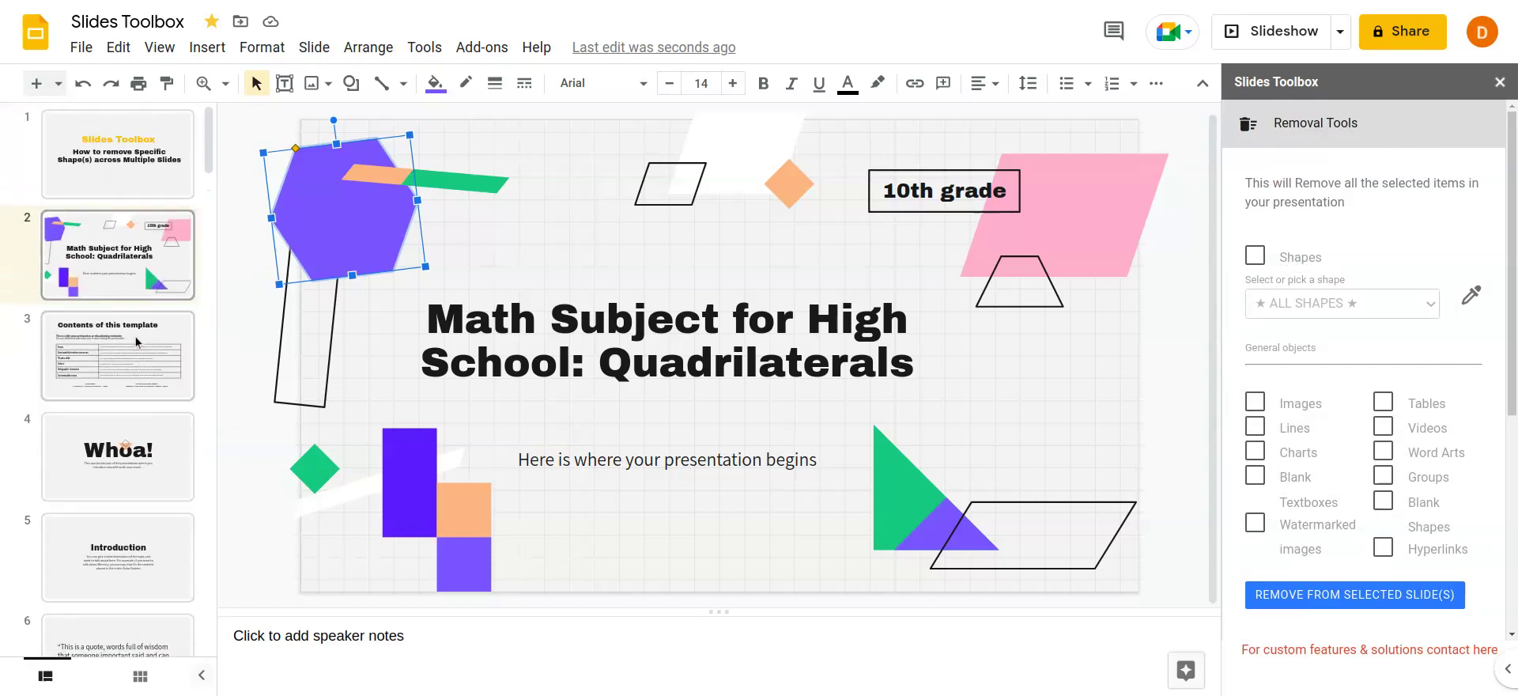
left_click(1254, 256)
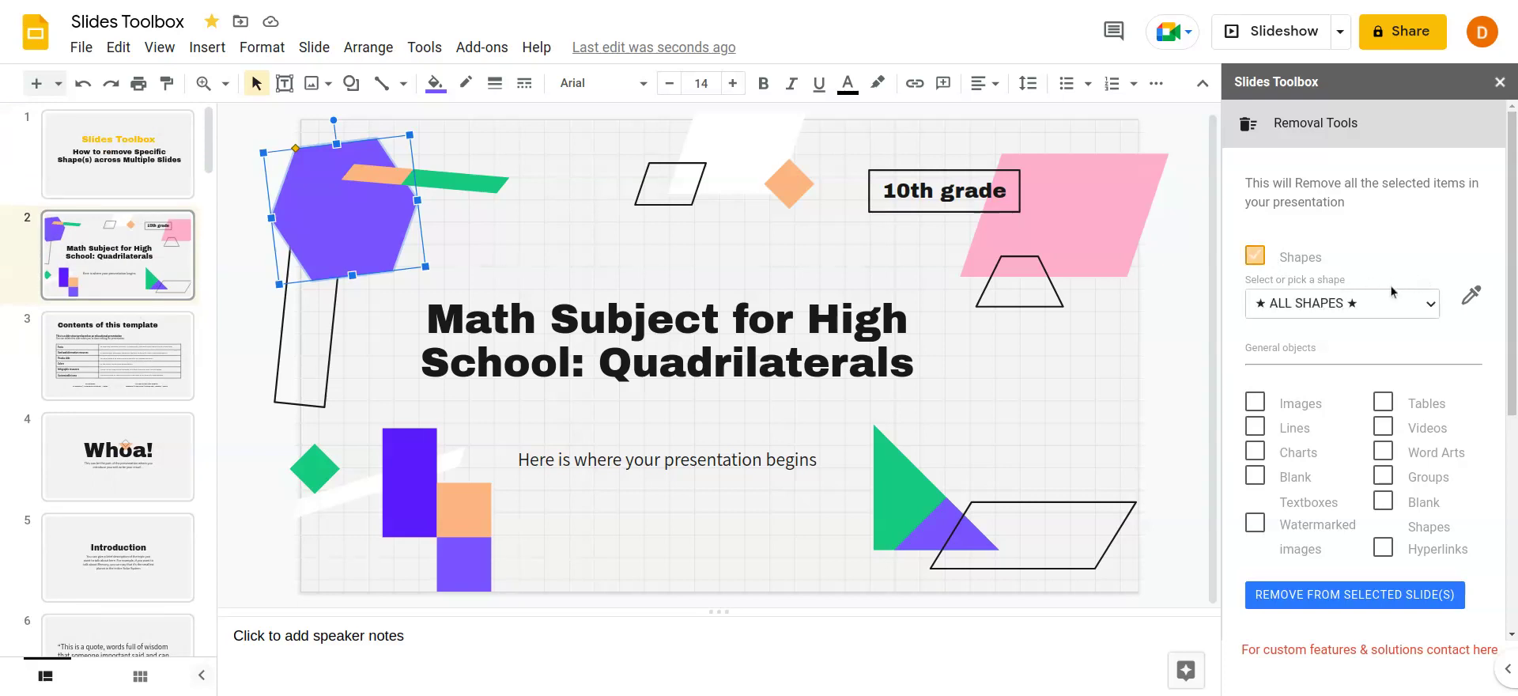
left_click(1329, 306)
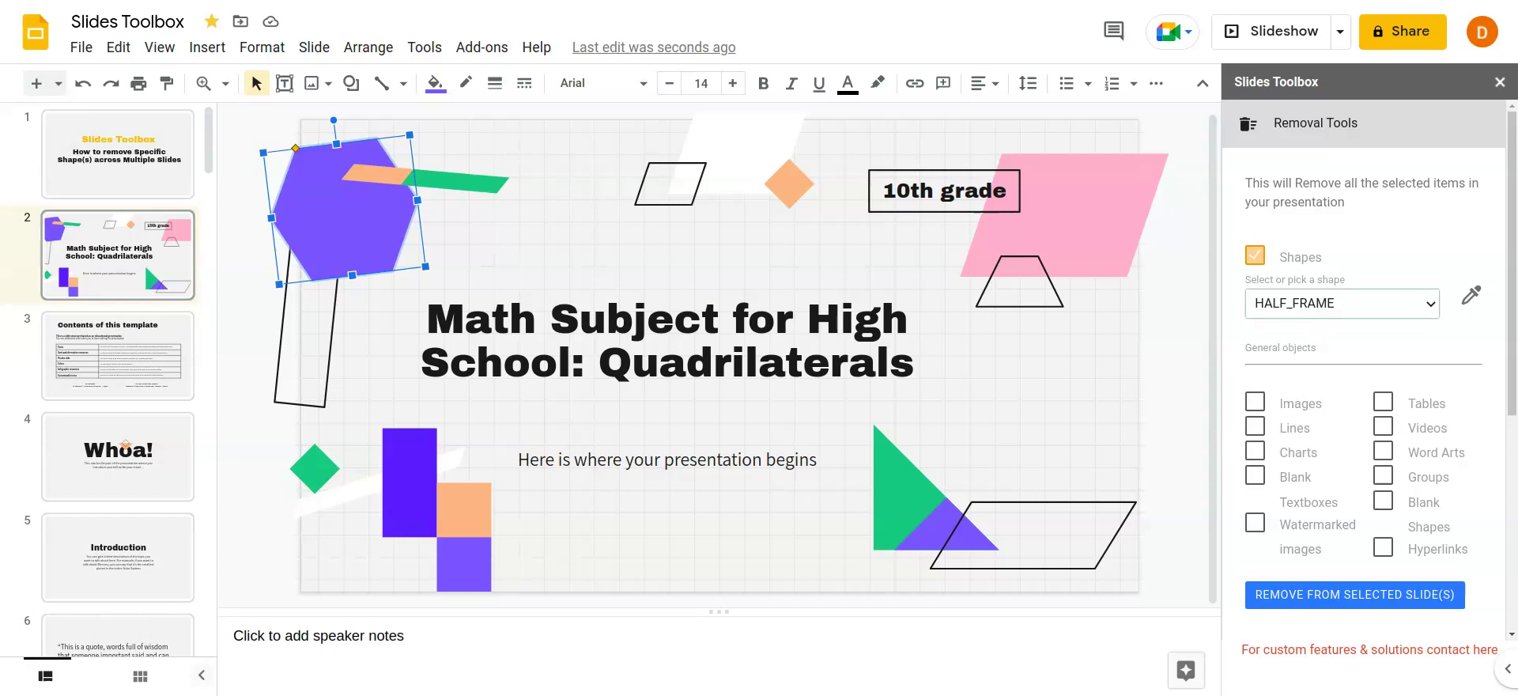
left_click(1380, 308)
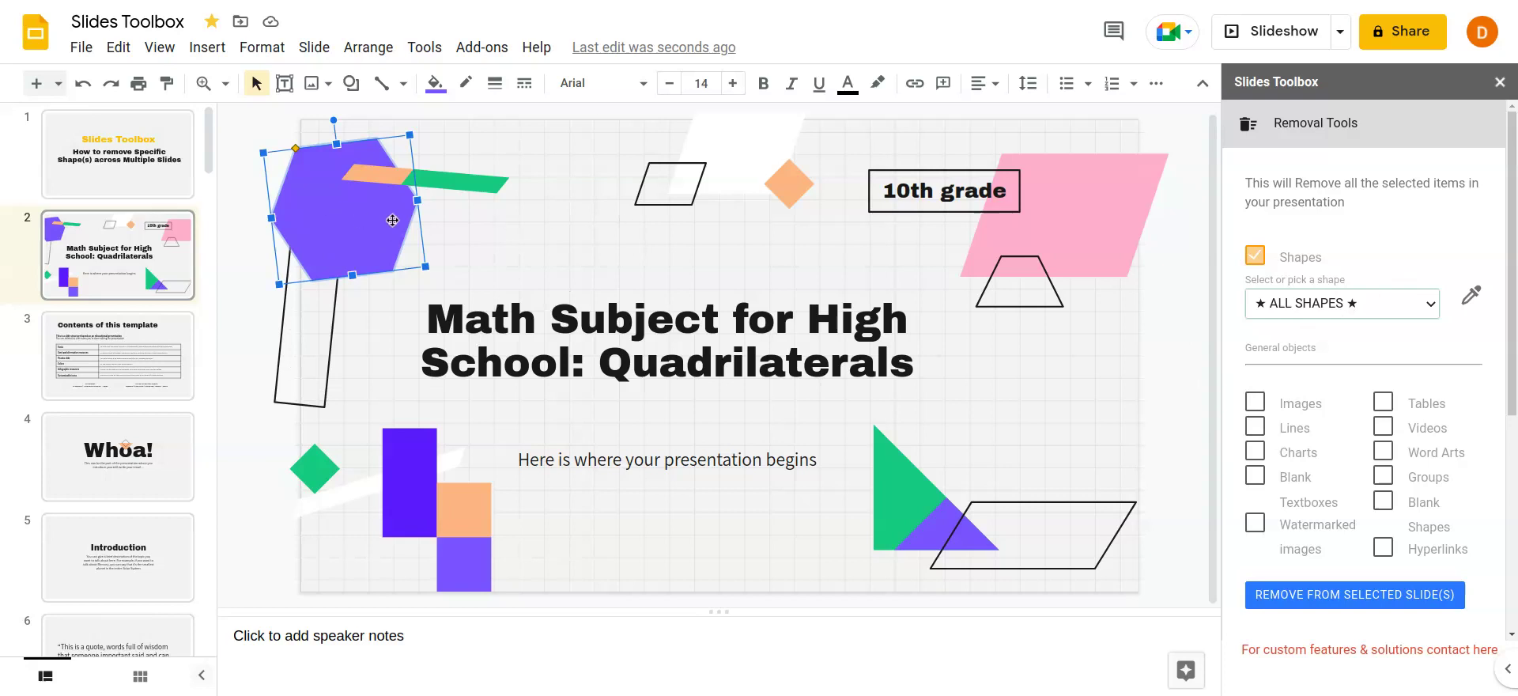
left_click(725, 220)
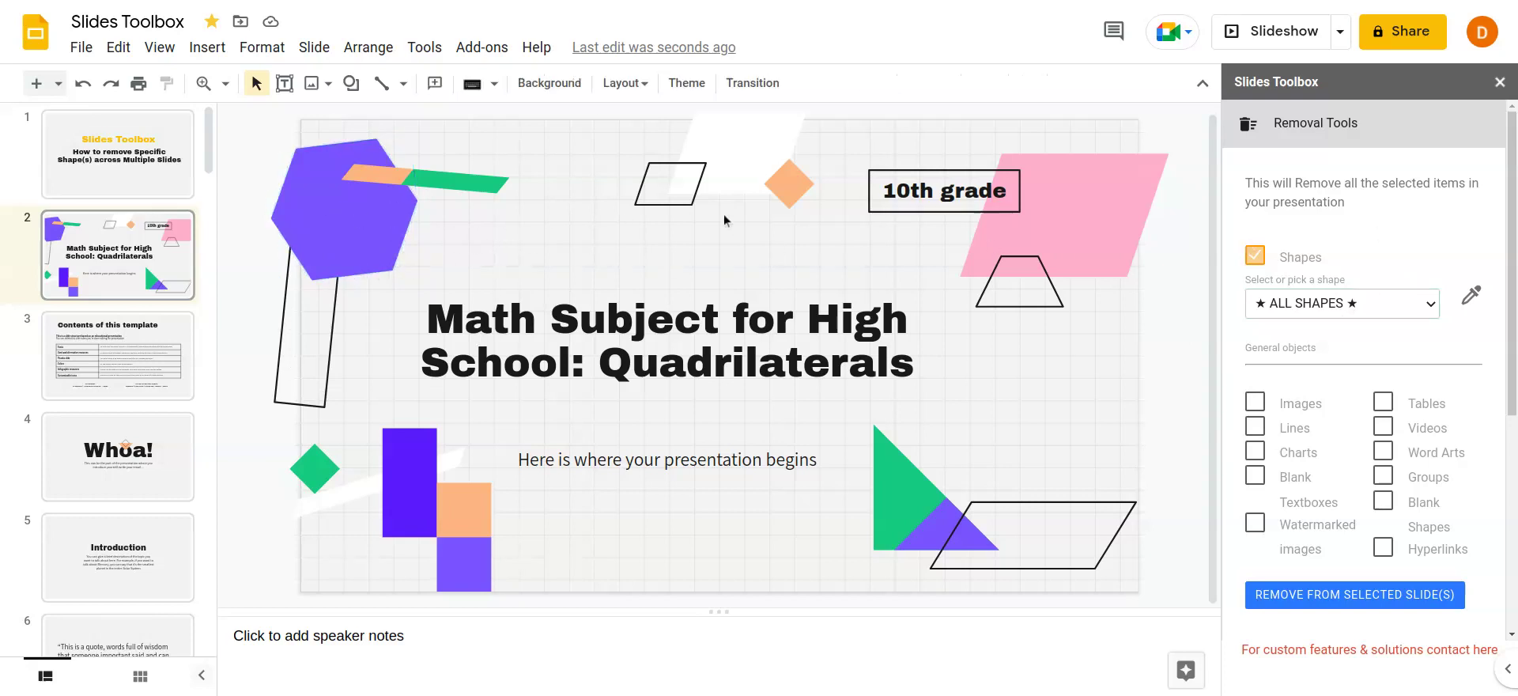
- Set the removal shape type to HEXAGON with the eyedropper on the purple hexagon
left_click(357, 239)
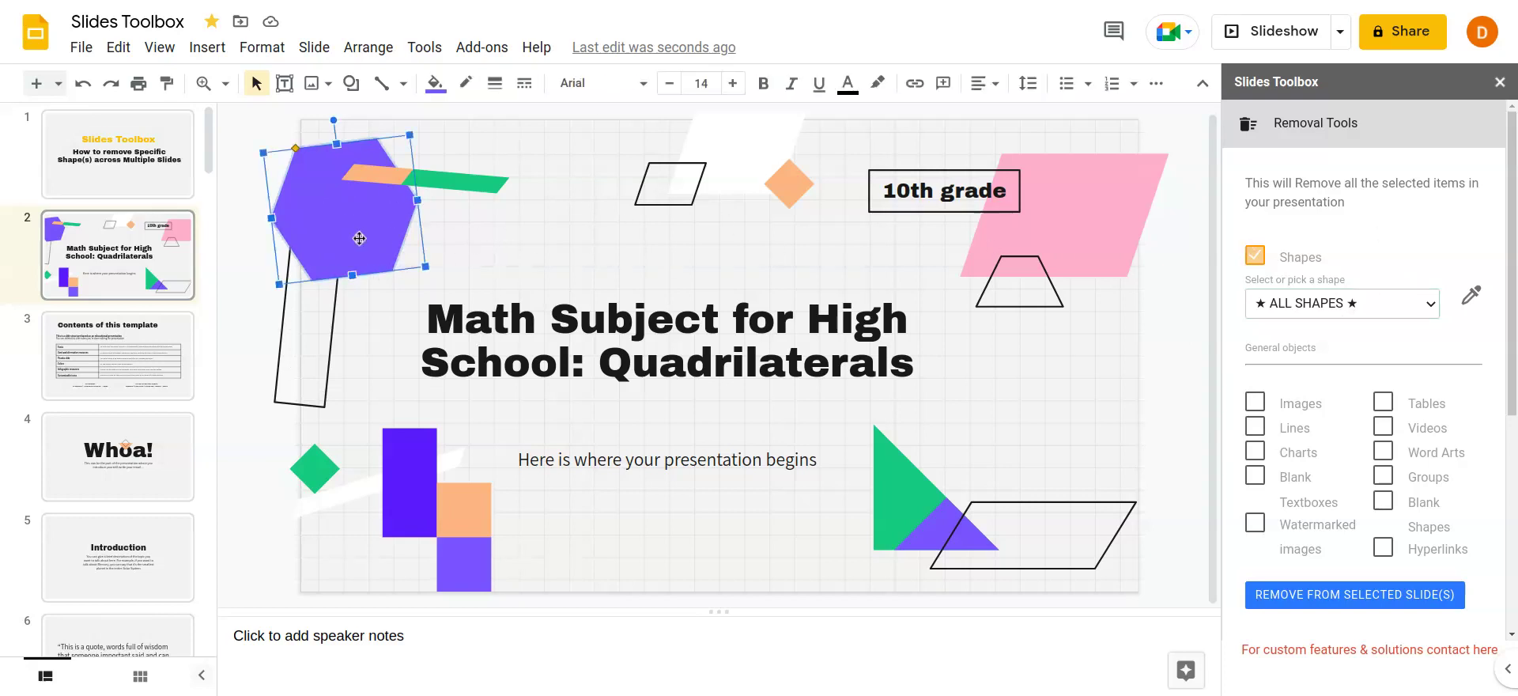
left_click(680, 174)
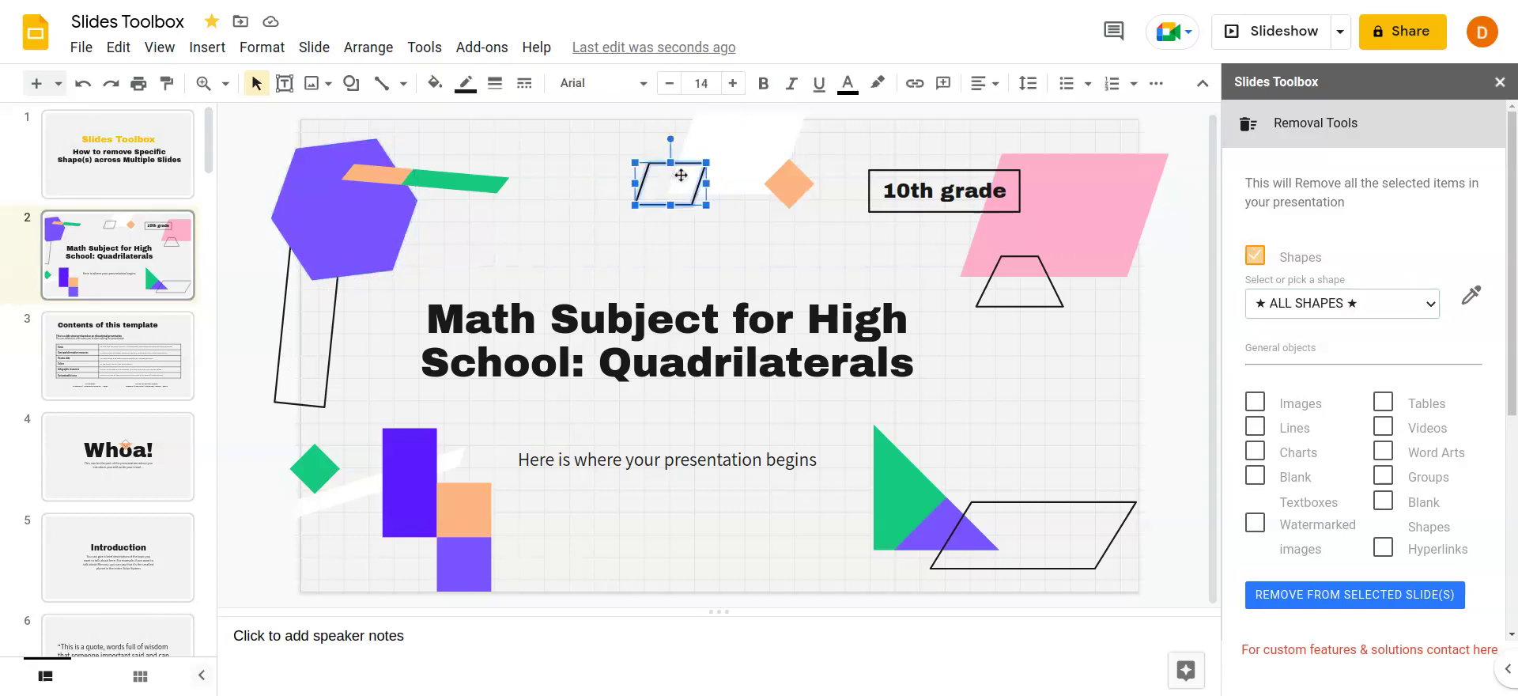
left_click(1471, 295)
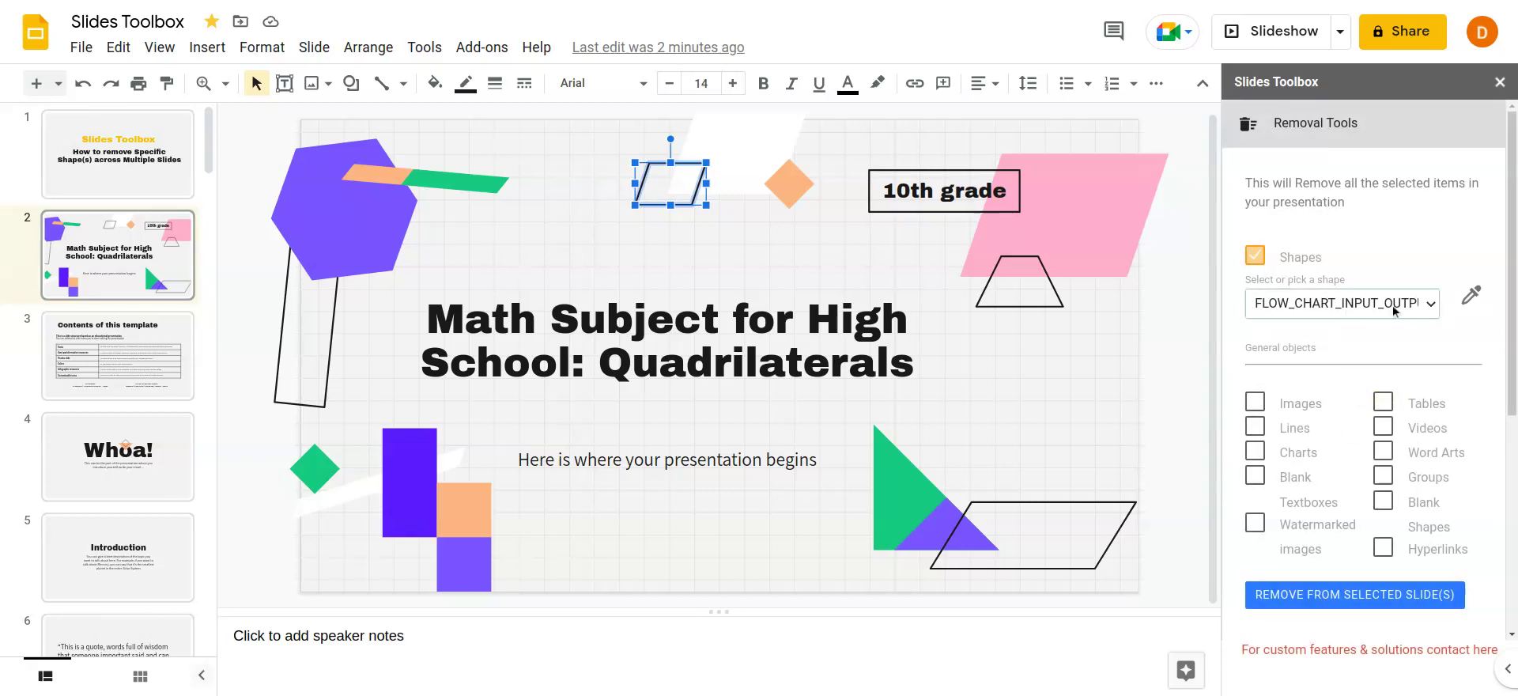
left_click(376, 230)
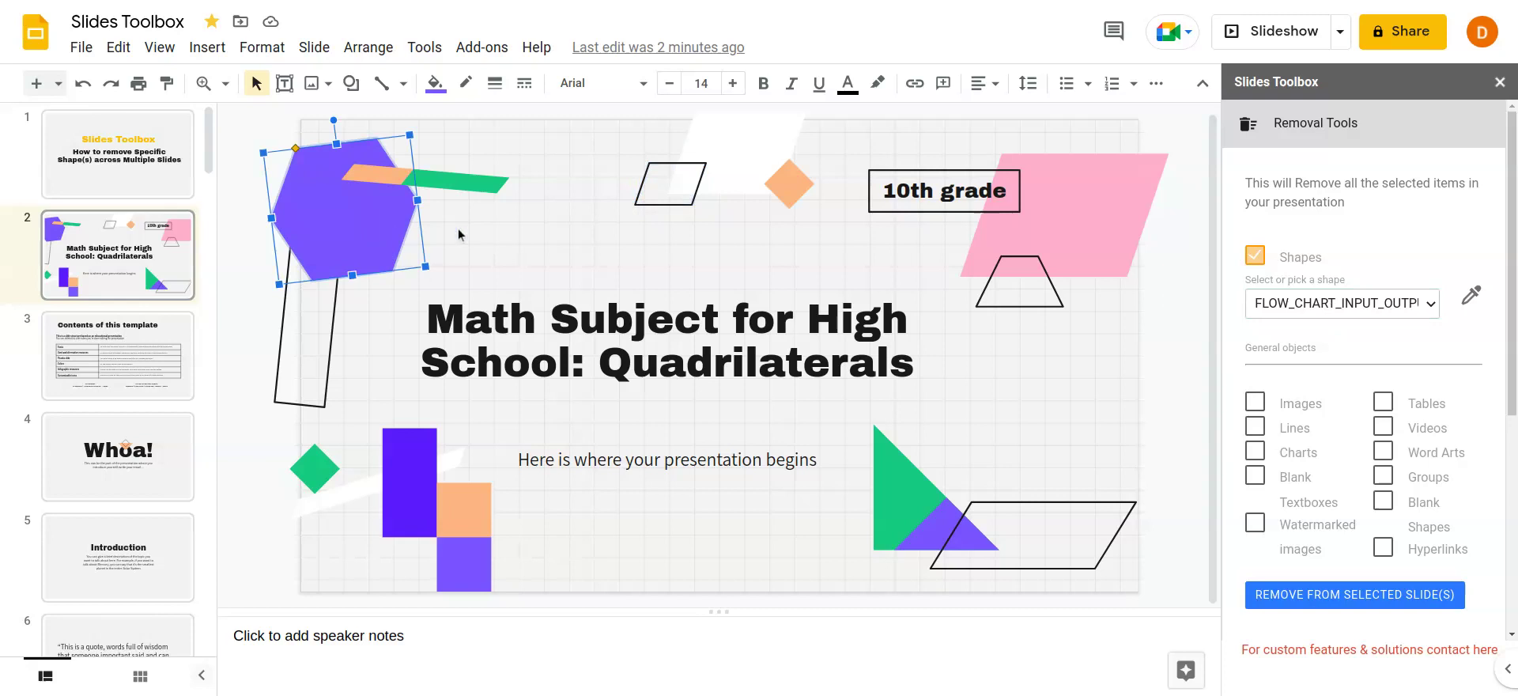
left_click(1471, 295)
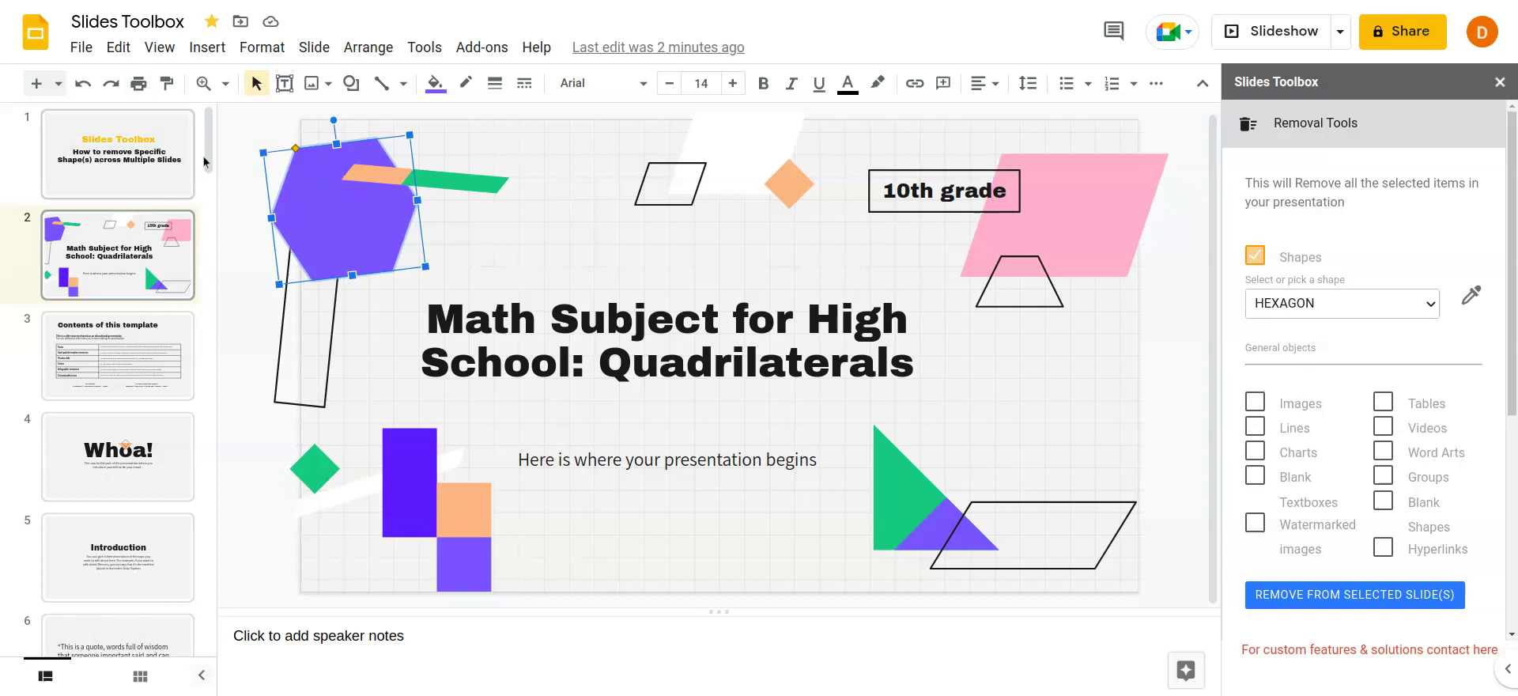
- Browse the Table of contents and other hexagon slides, then return to the Math Subject slide
mouse_move(202, 155)
left_mouse_down()
mouse_move(204, 513)
mouse_move(212, 172)
mouse_move(193, 353)
mouse_move(225, 157)
left_mouse_up()
left_click(195, 215)
left_click(193, 352)
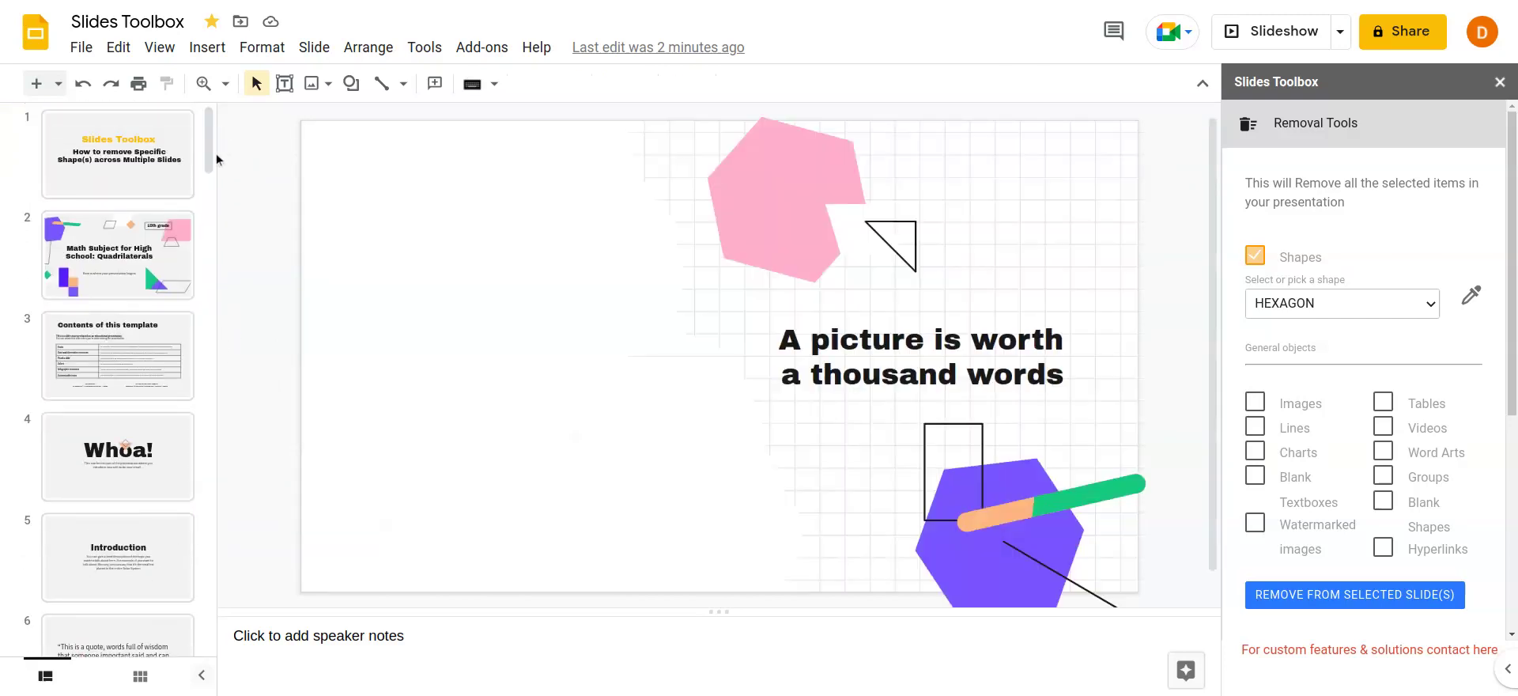
left_click(148, 278)
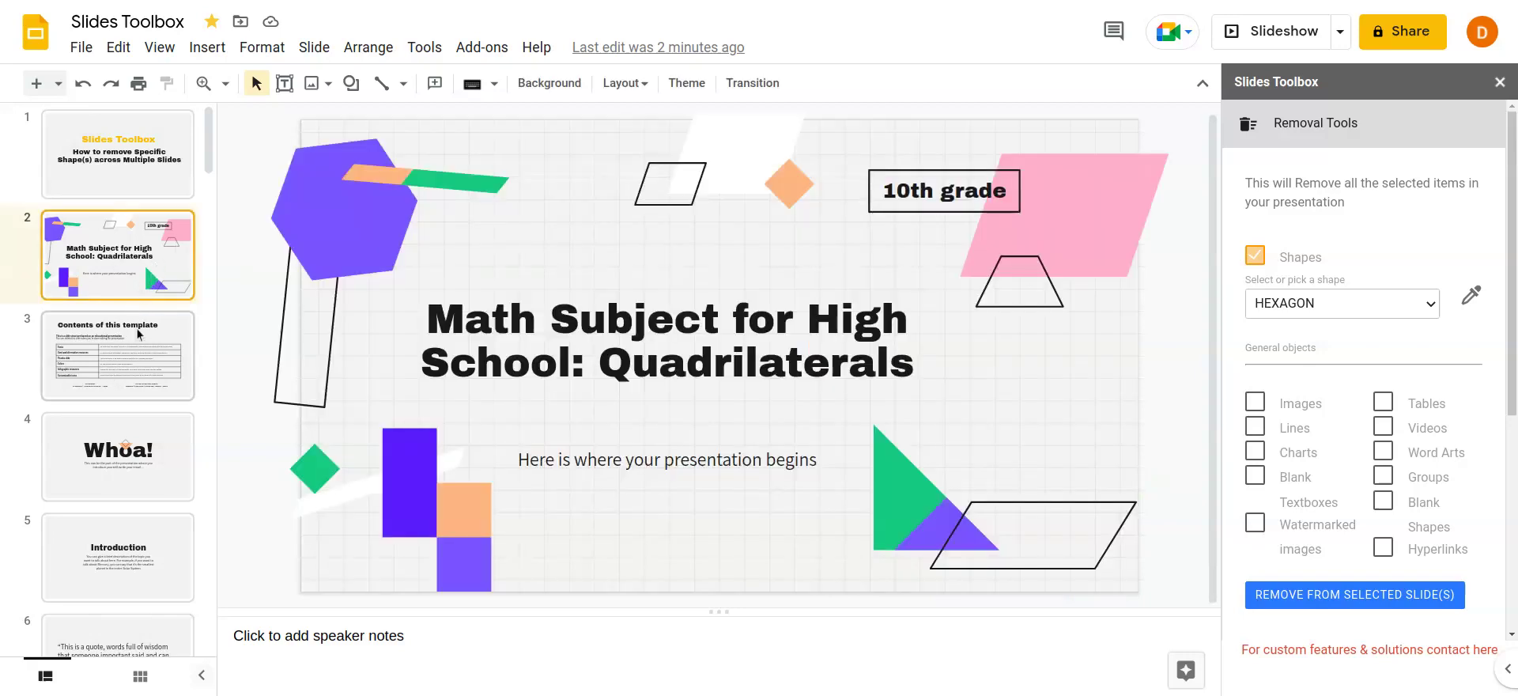
- Select the Table of contents slide together with the Math Subject slide in the filmstrip
left_click_drag(208, 158, 197, 232)
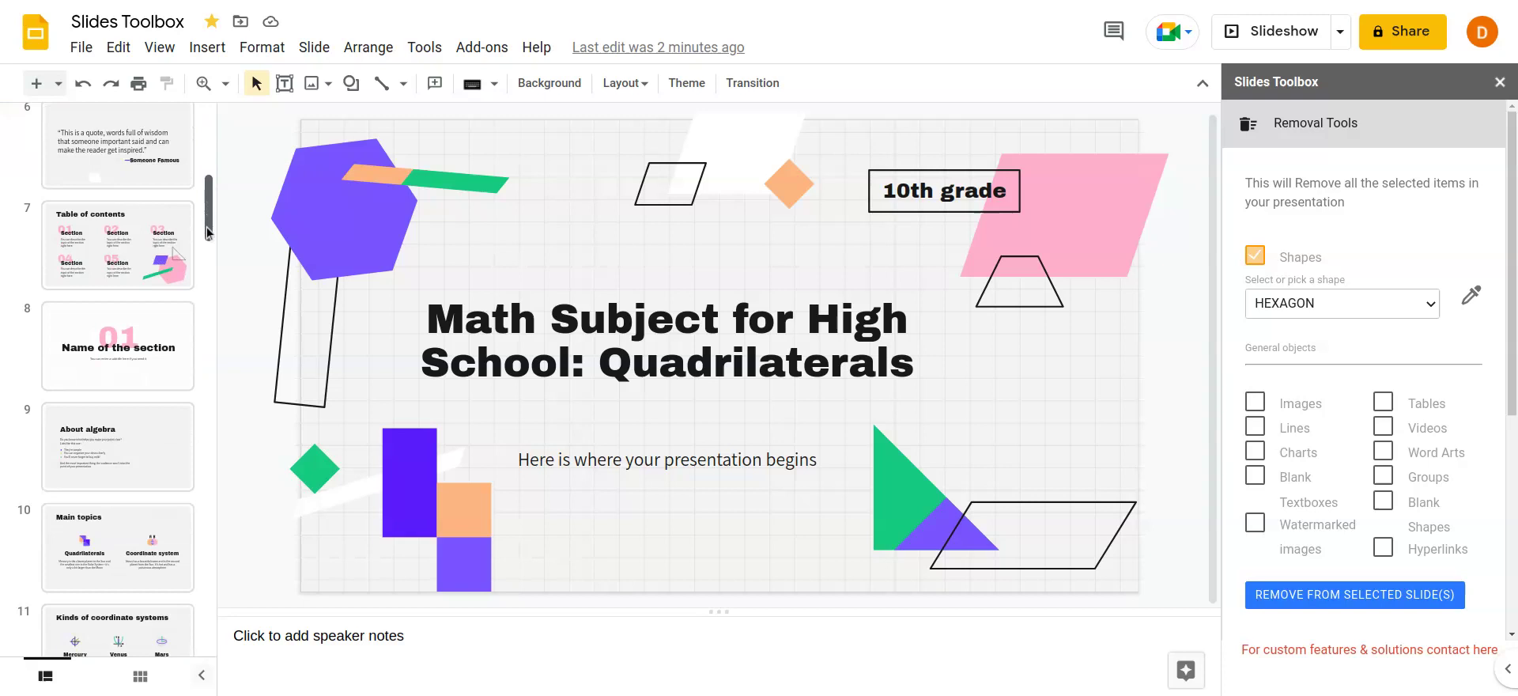
left_click(118, 229)
left_click_drag(207, 227, 218, 179)
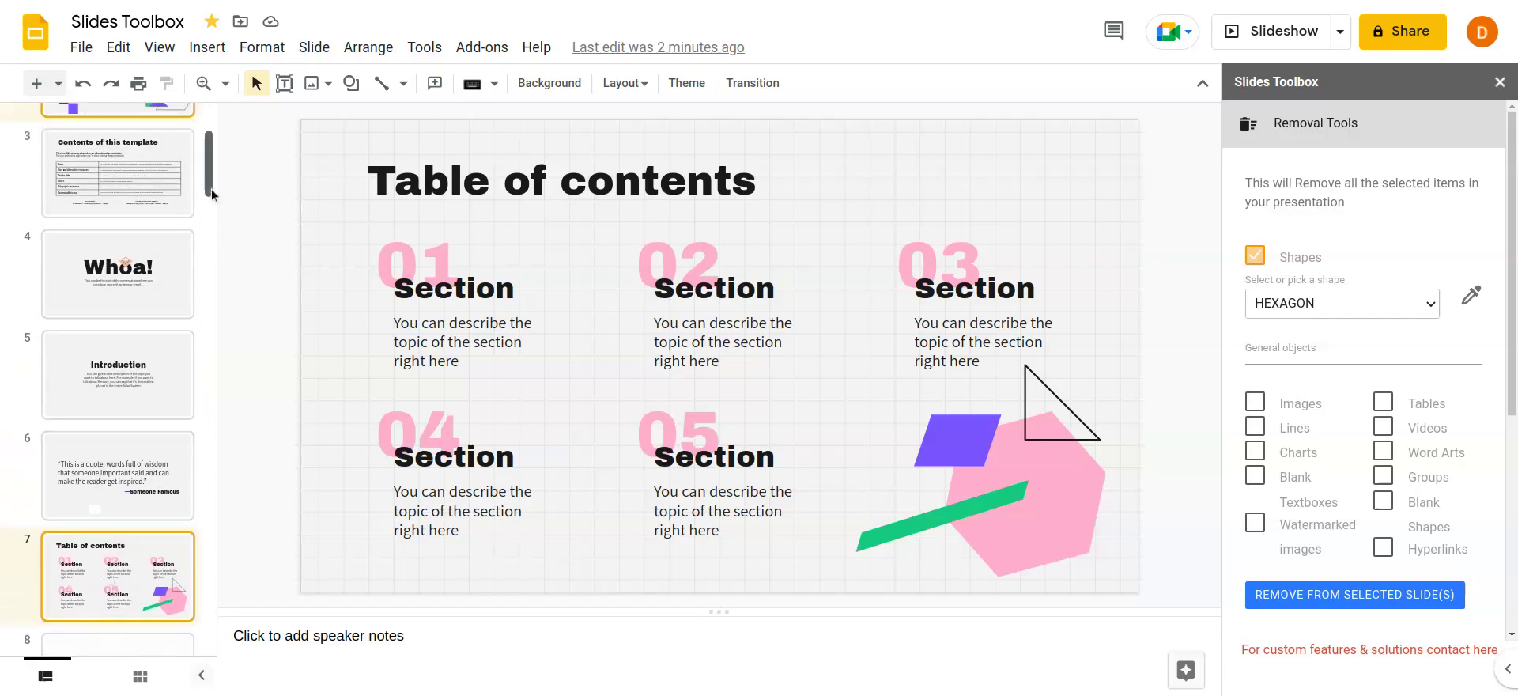
scroll(210, 166, "up", 3)
left_click(141, 241, "ctrl")
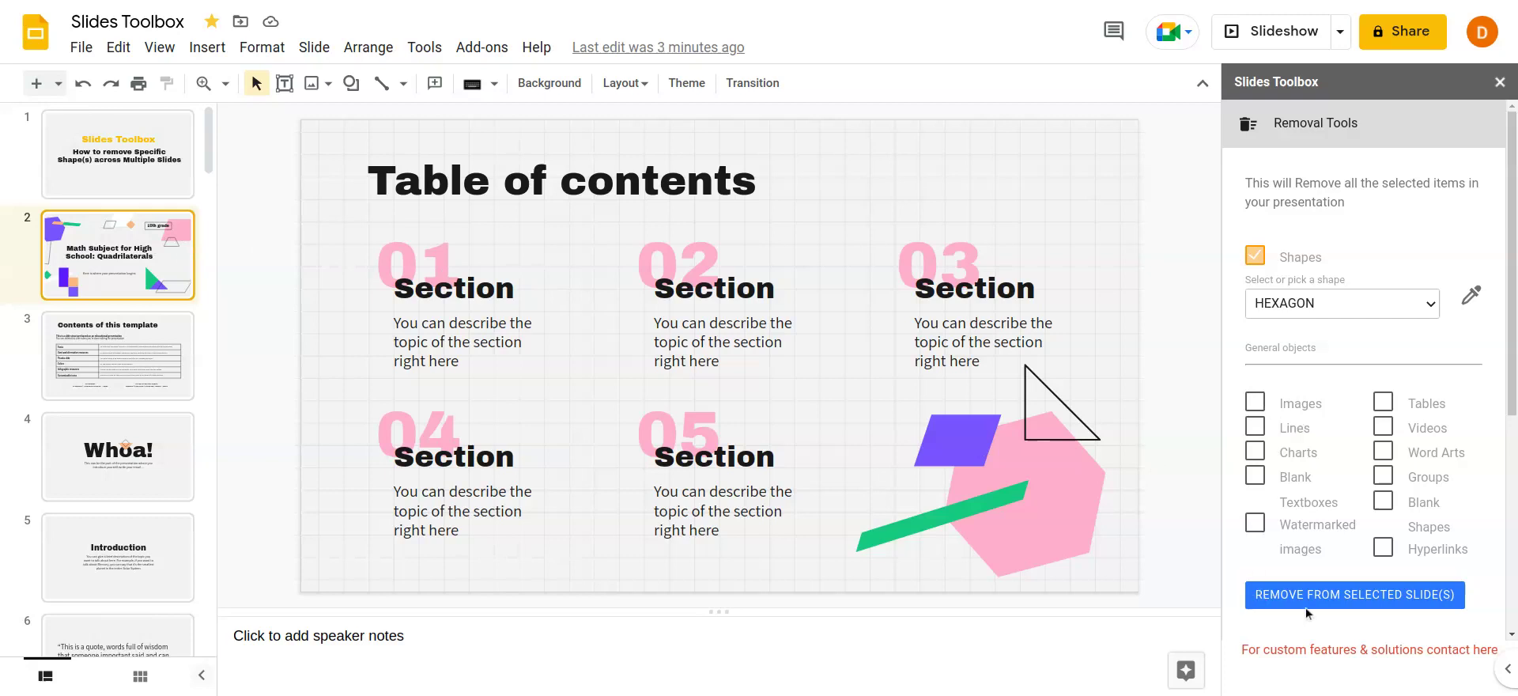
- Remove the hexagons from the selected slides and check the Math Subject slide
left_click(1328, 599)
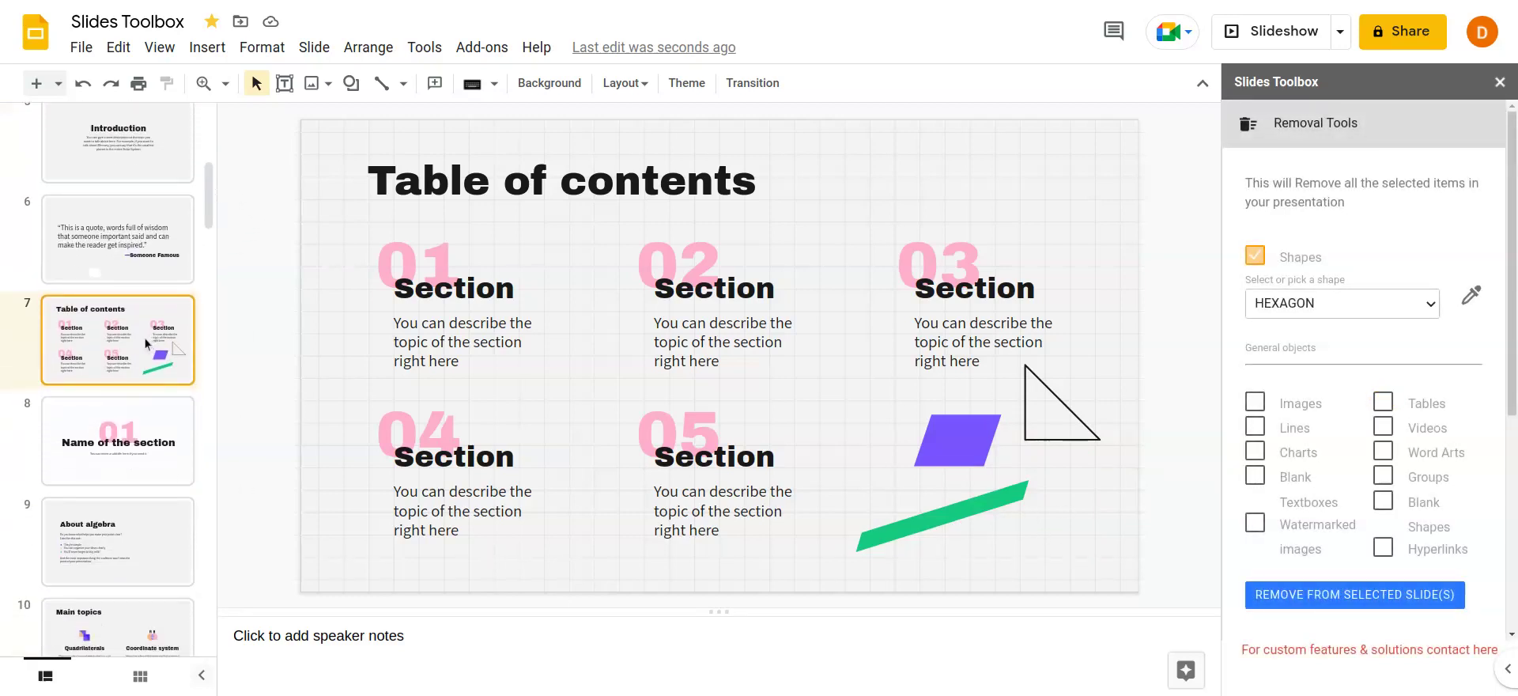
left_click_drag(210, 223, 223, 174)
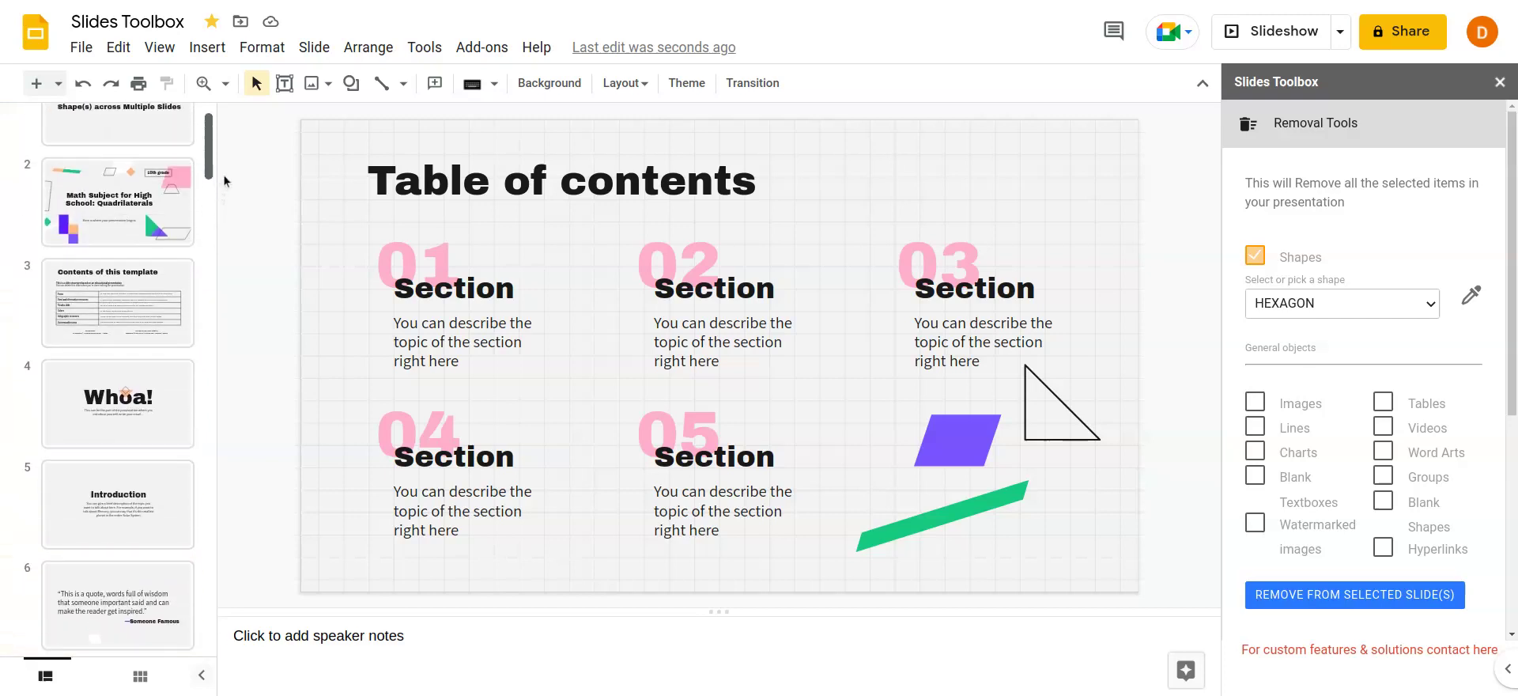
left_click(186, 186)
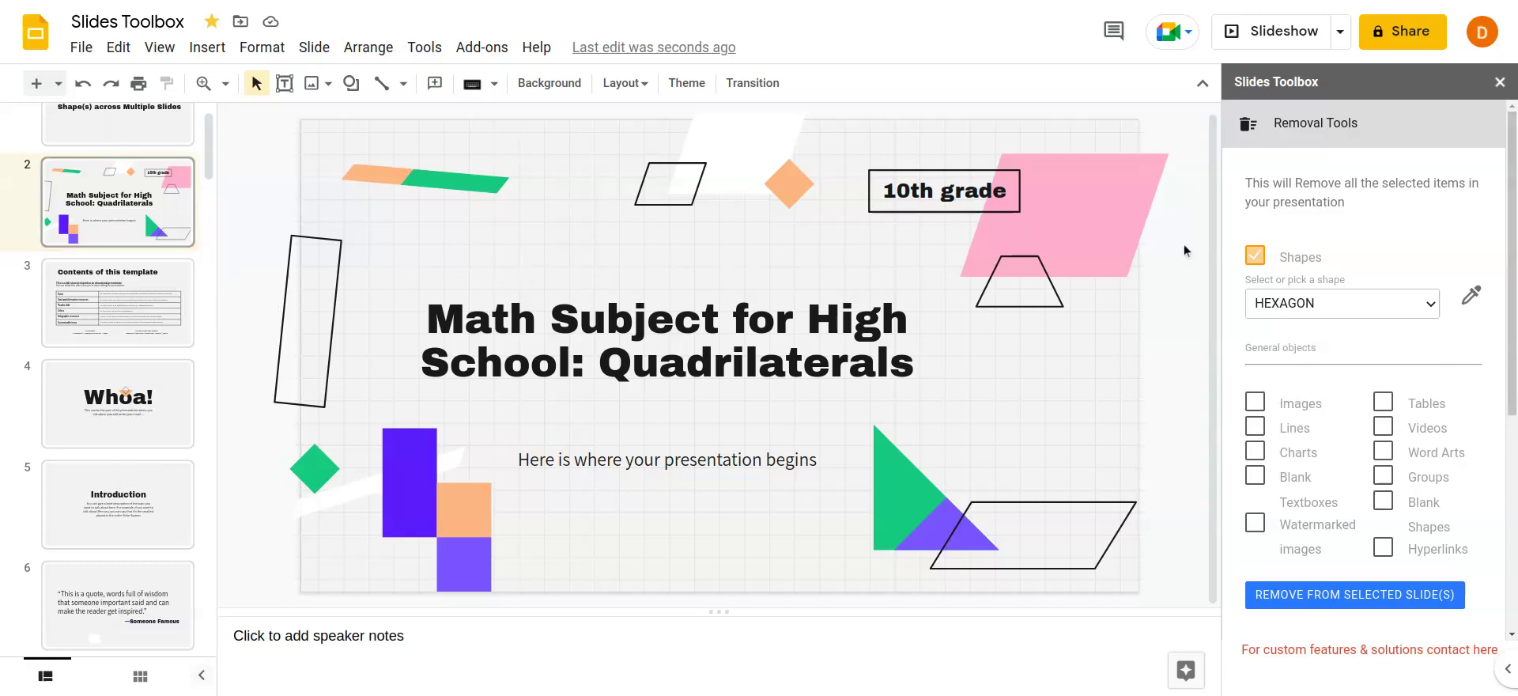
- Target FLOW_CHART_INPUT_OUTPUT from the pink parallelogram, then browse to Consecutive angles and back
left_click(1067, 215)
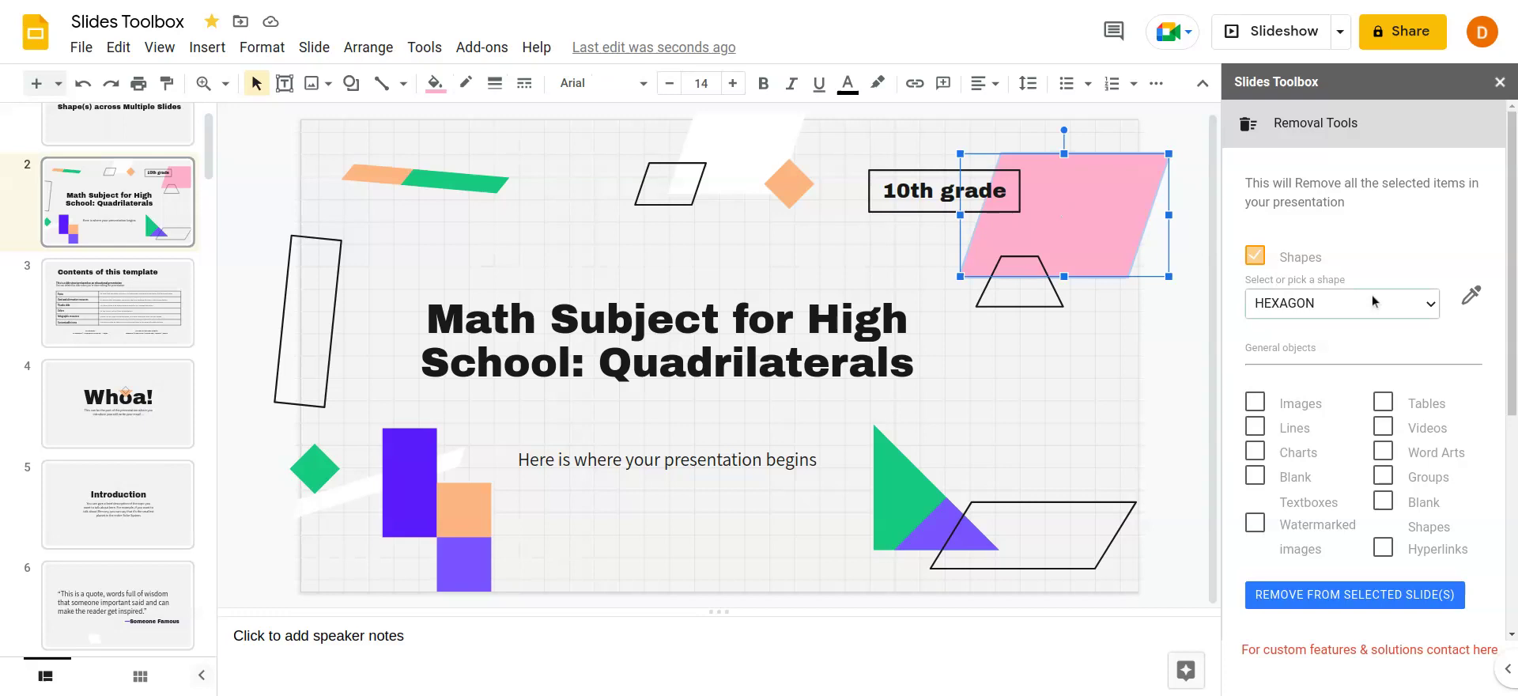
left_click(1472, 295)
scroll(198, 237, "down", 5)
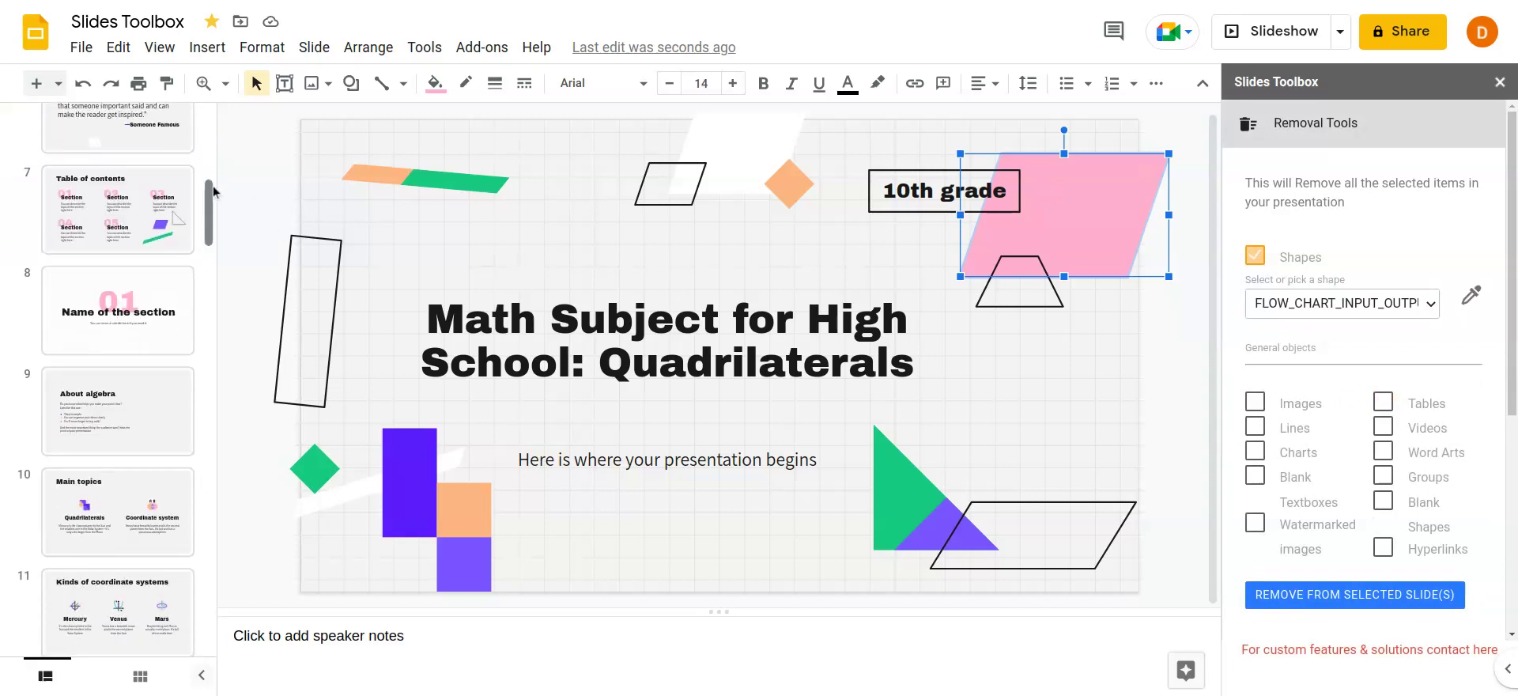
left_click_drag(212, 185, 215, 366)
left_click(193, 395)
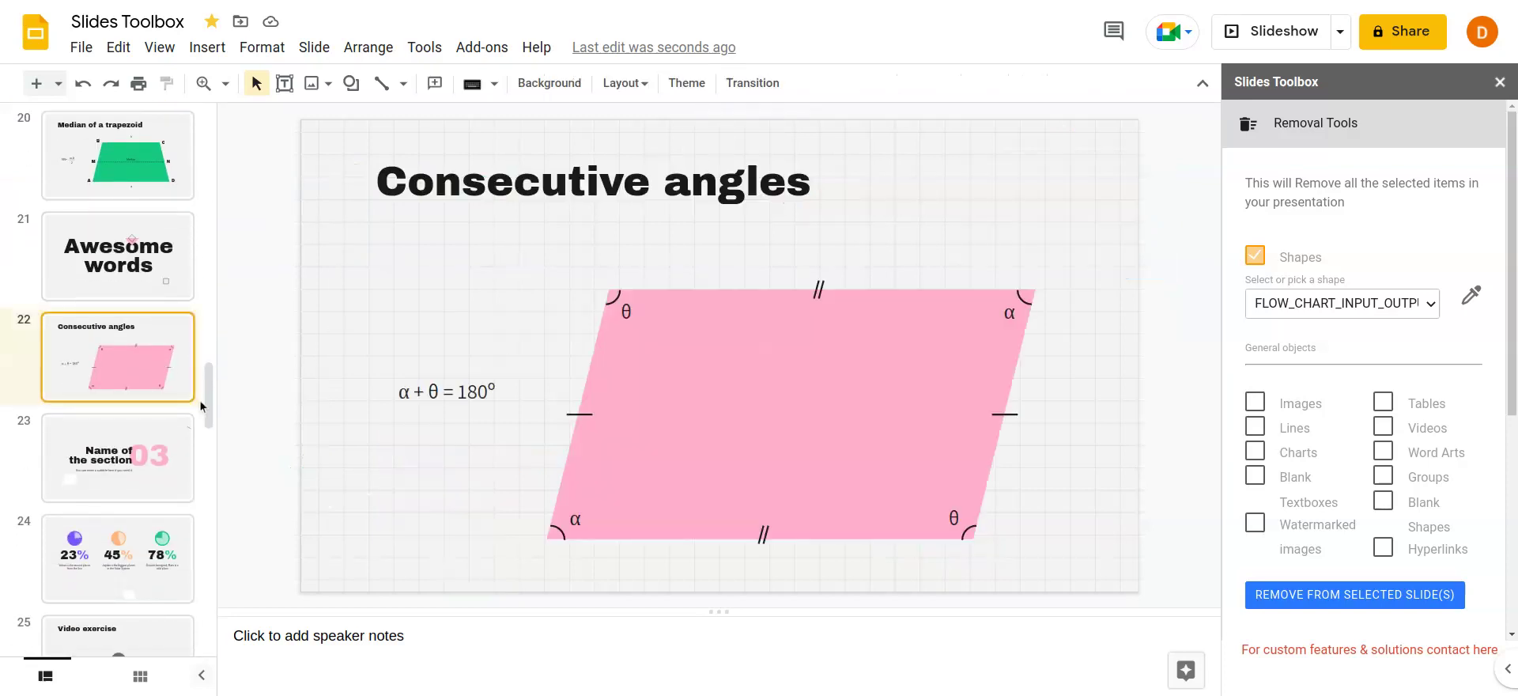
mouse_move(208, 407)
left_mouse_down()
mouse_move(211, 560)
mouse_move(225, 126)
left_mouse_up()
- Select every slide in the deck, starting from the first slide
left_click(159, 146)
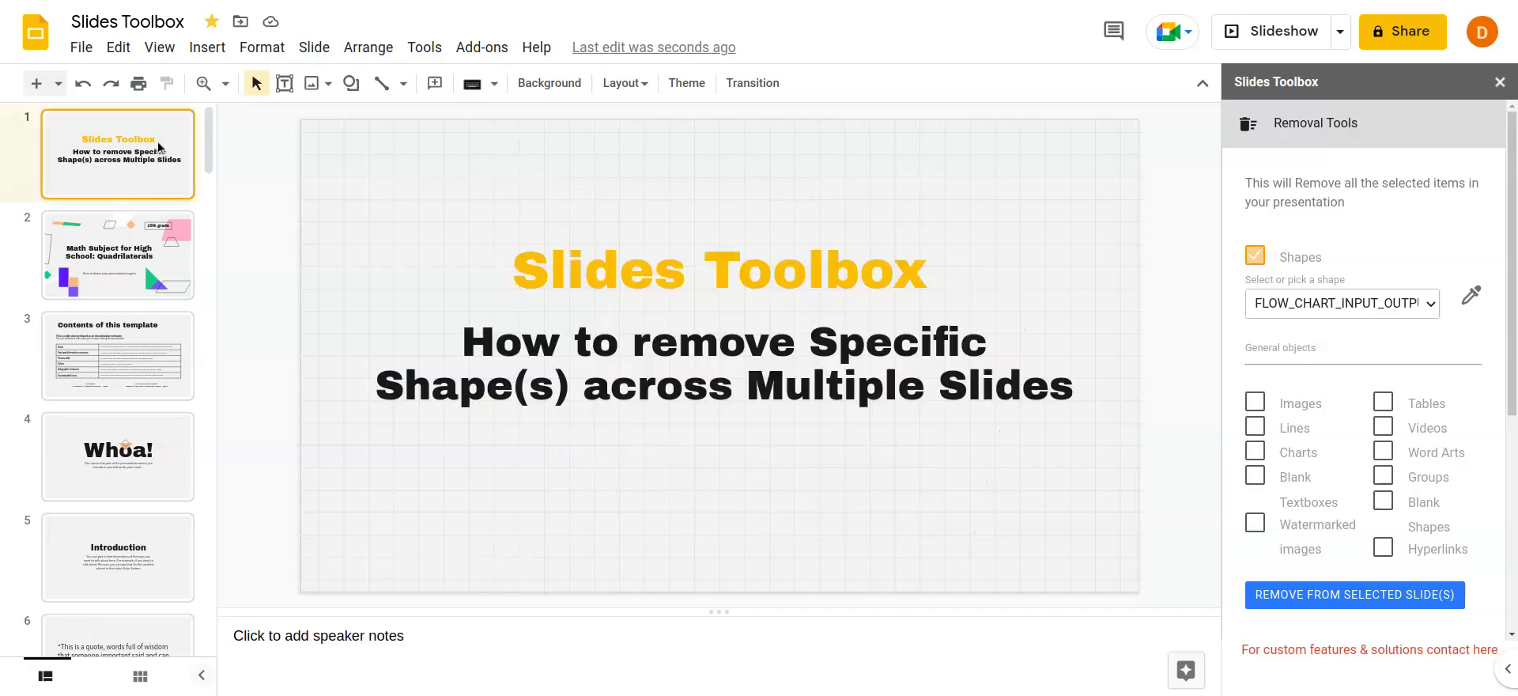
key("shift+End")
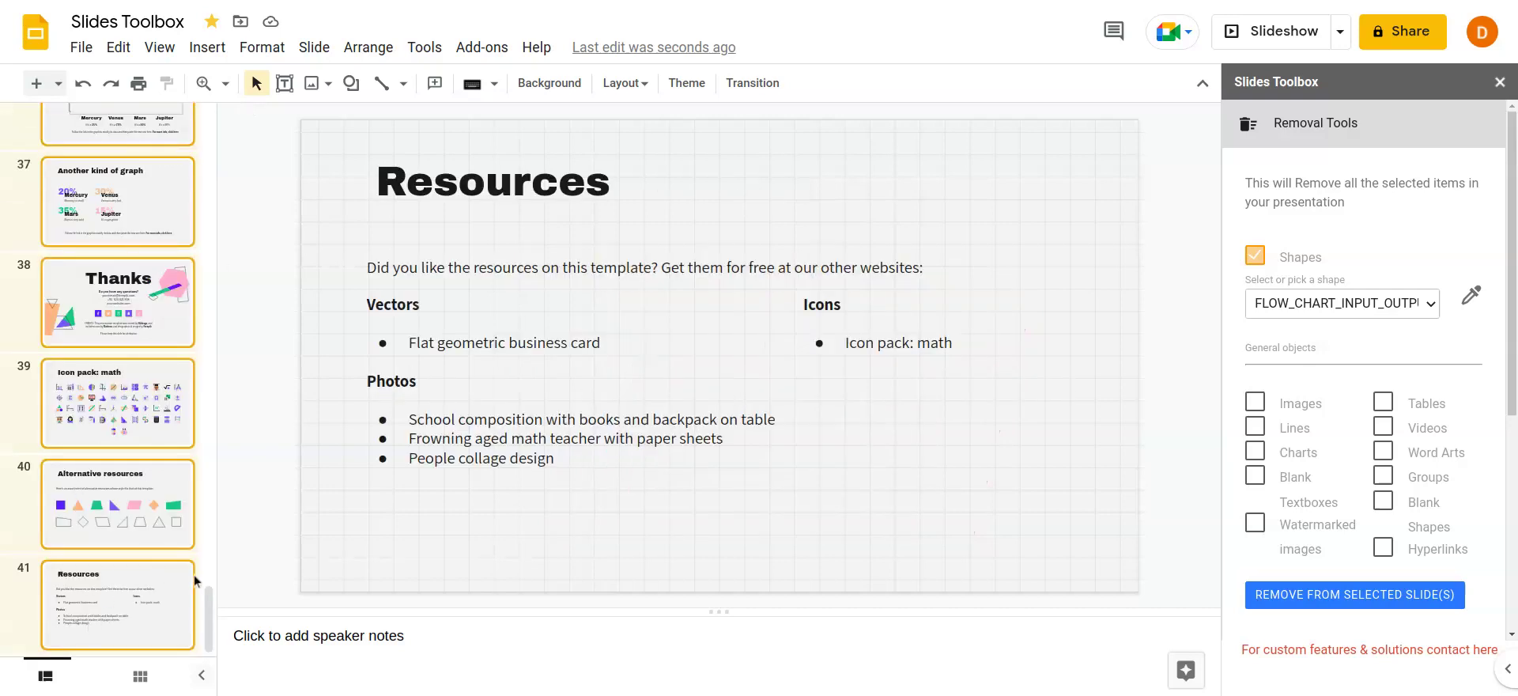
mouse_move(209, 600)
left_mouse_down()
mouse_move(272, 222)
mouse_move(258, 98)
left_mouse_up()
- Remove FLOW_CHART_INPUT_OUTPUT shapes from the selected slides and check slide 2
left_click(1303, 594)
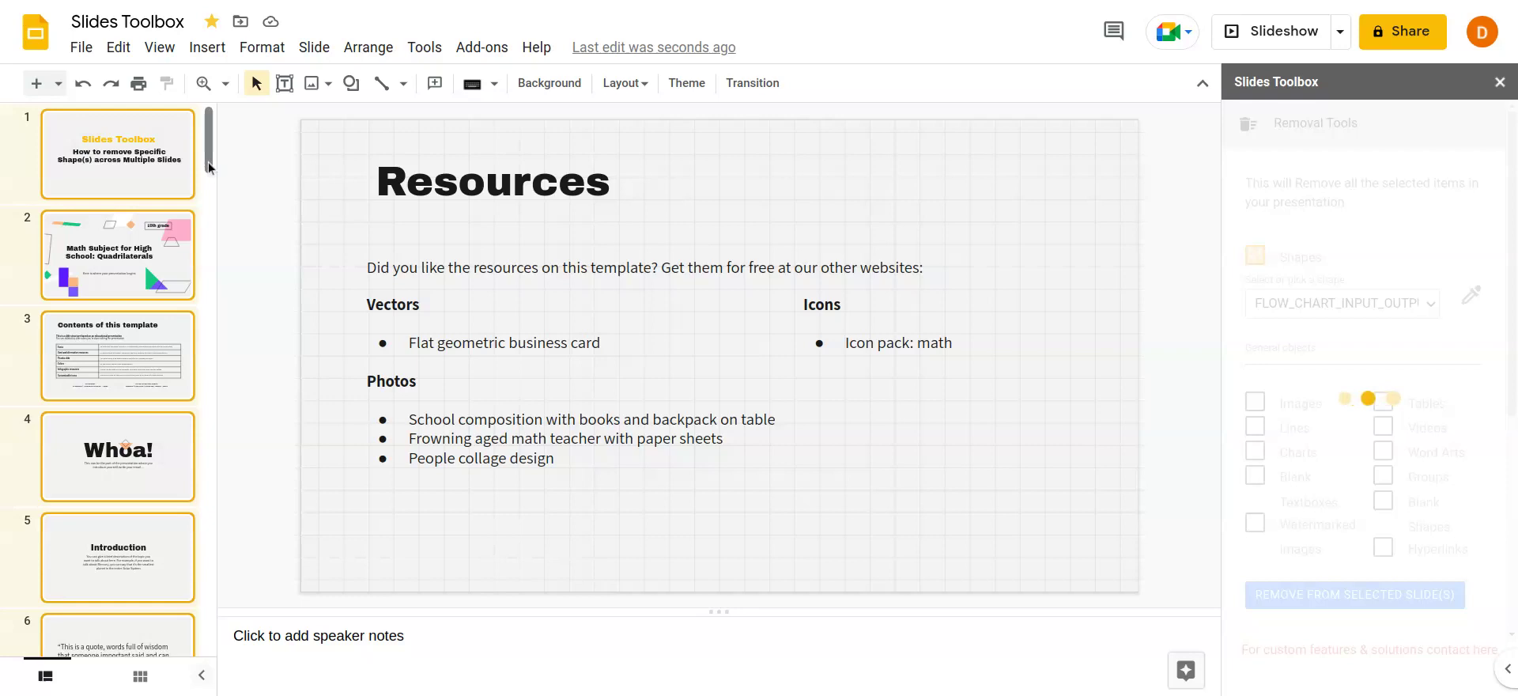
left_click(158, 234)
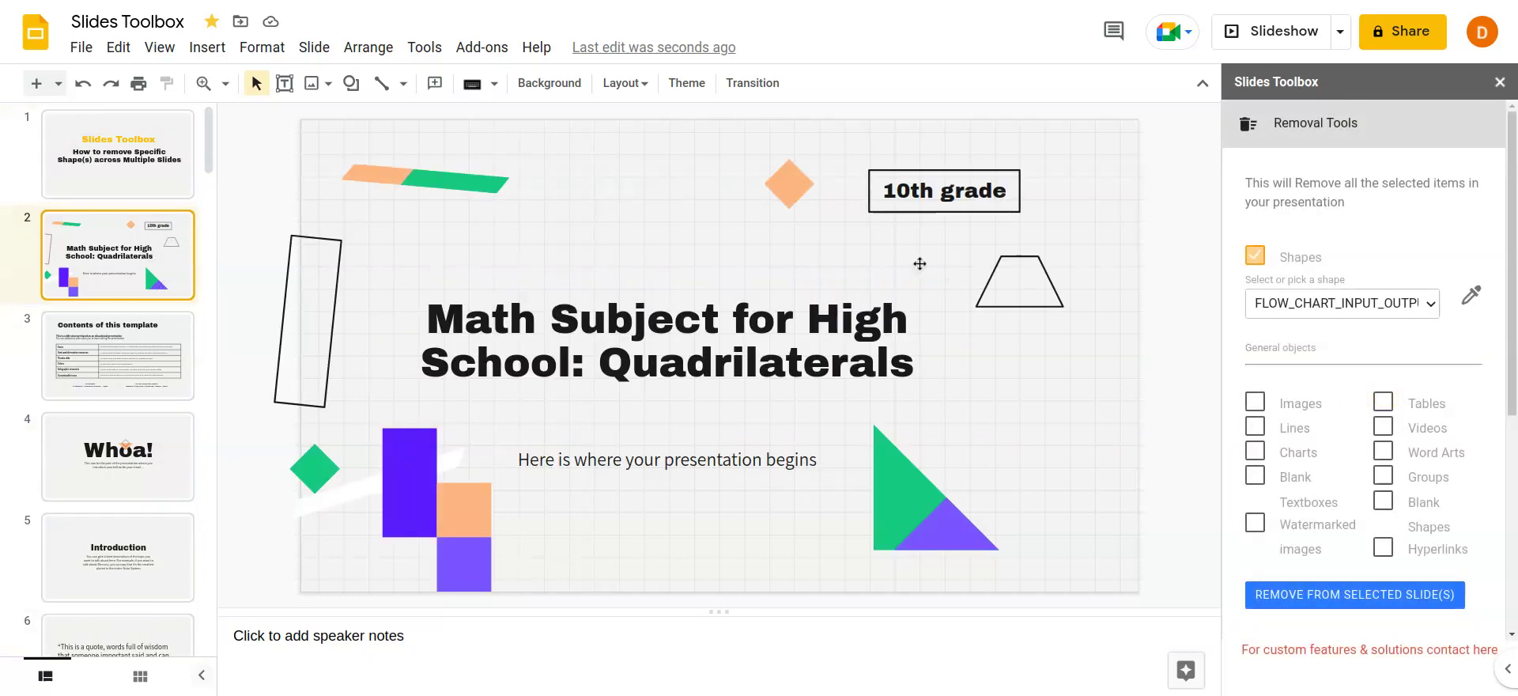
left_click_drag(214, 136, 206, 404)
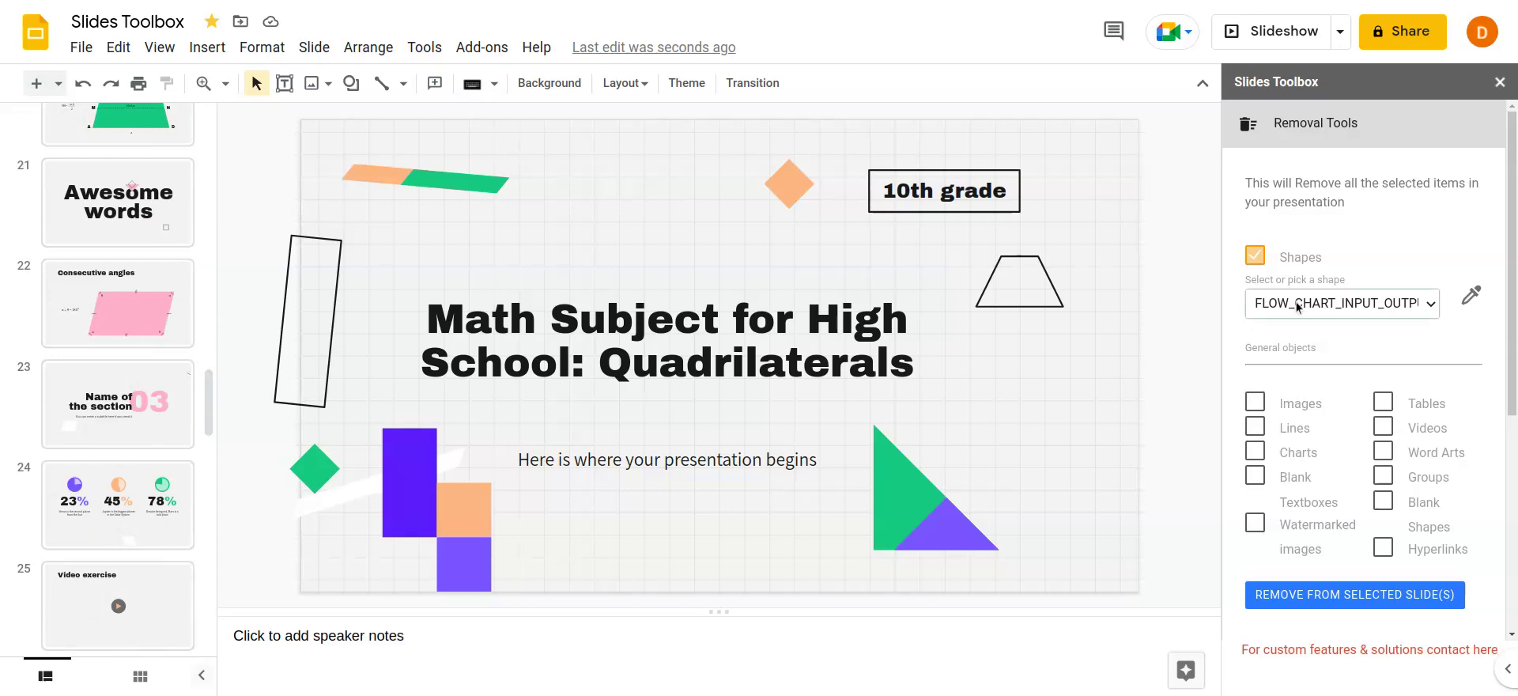
- Target PARALLELOGRAM from the Consecutive angles pink shape and select all slides
left_click(118, 303)
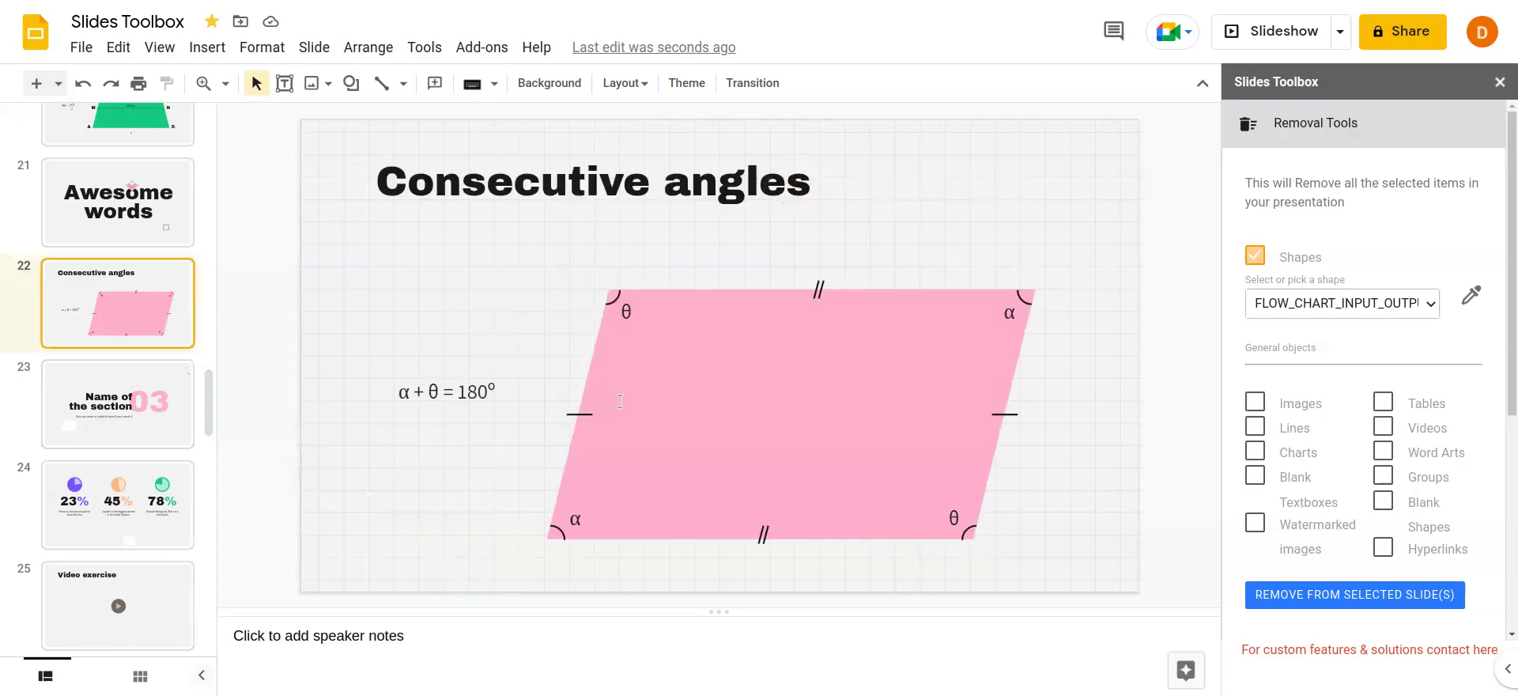
left_click(807, 403)
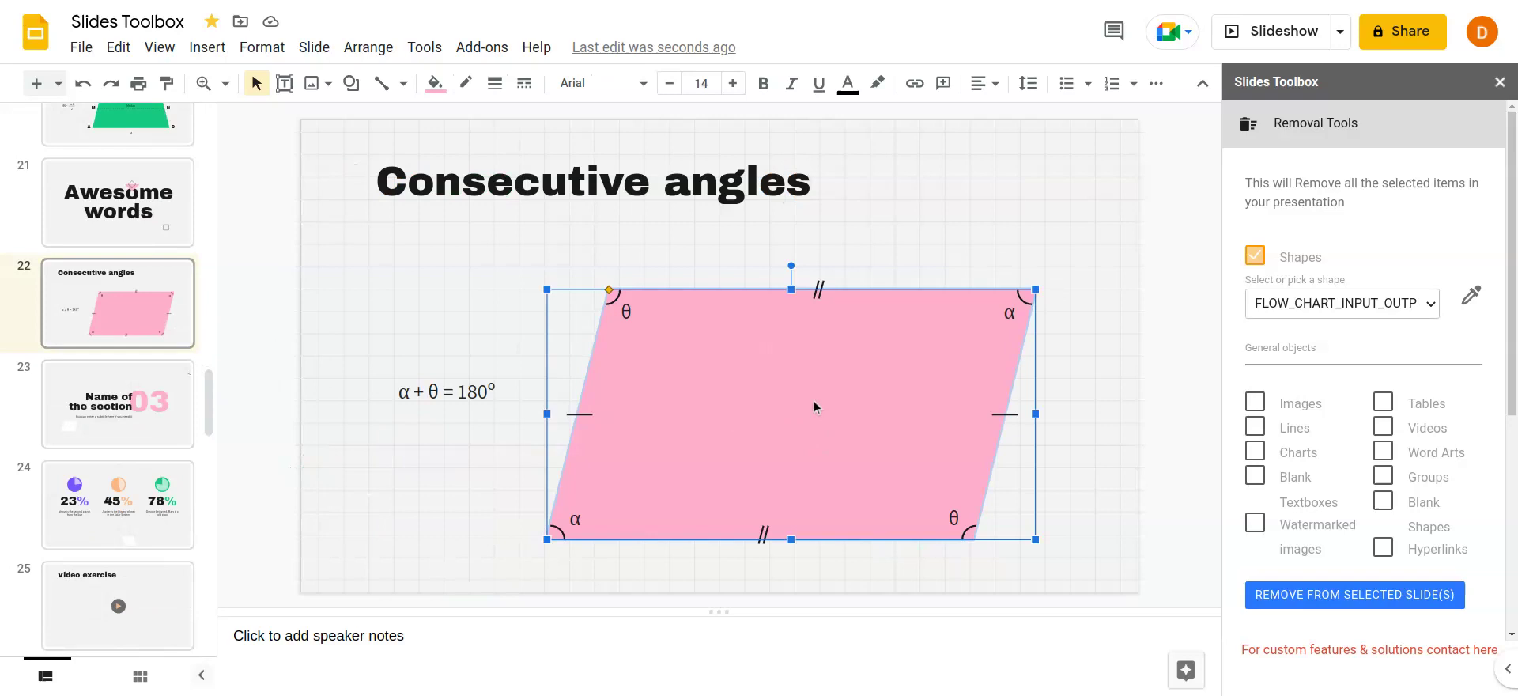
left_click(1471, 298)
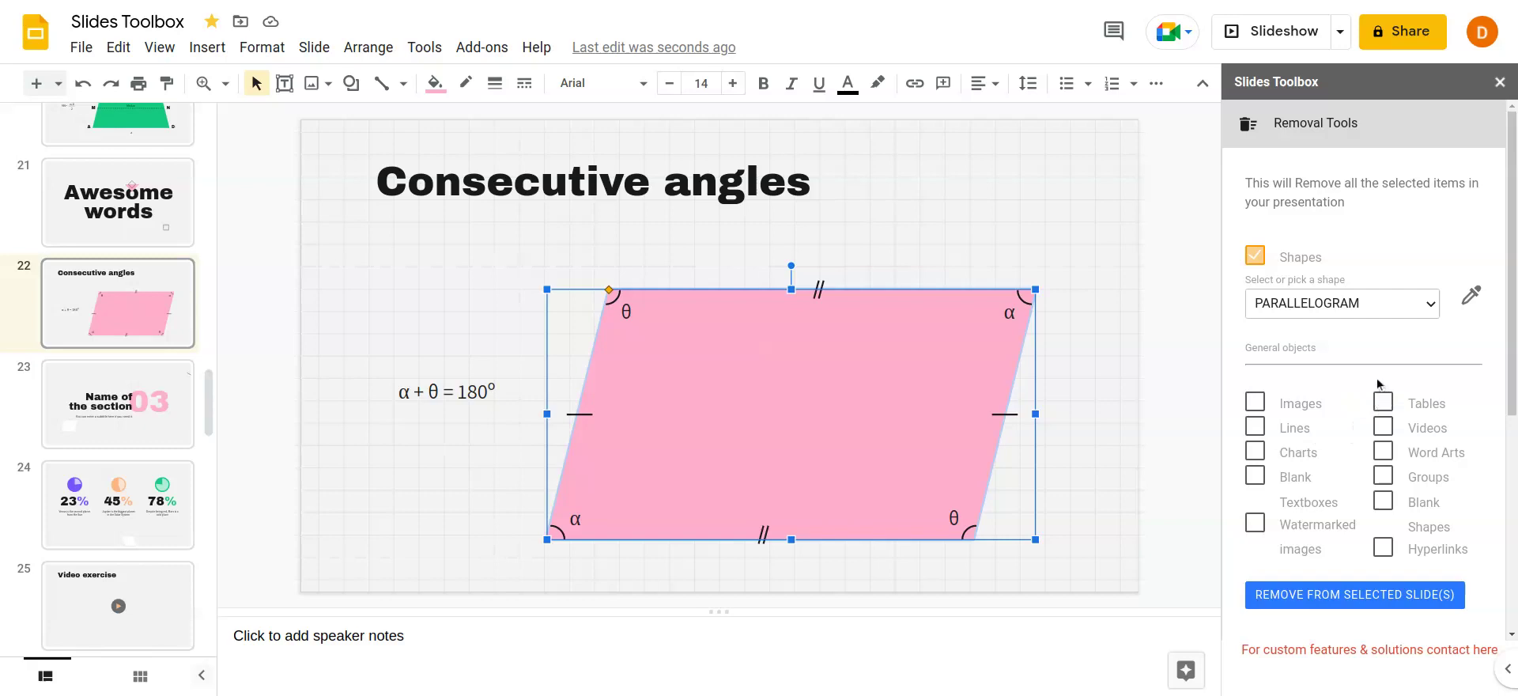
left_click(57, 318)
key("shift+End")
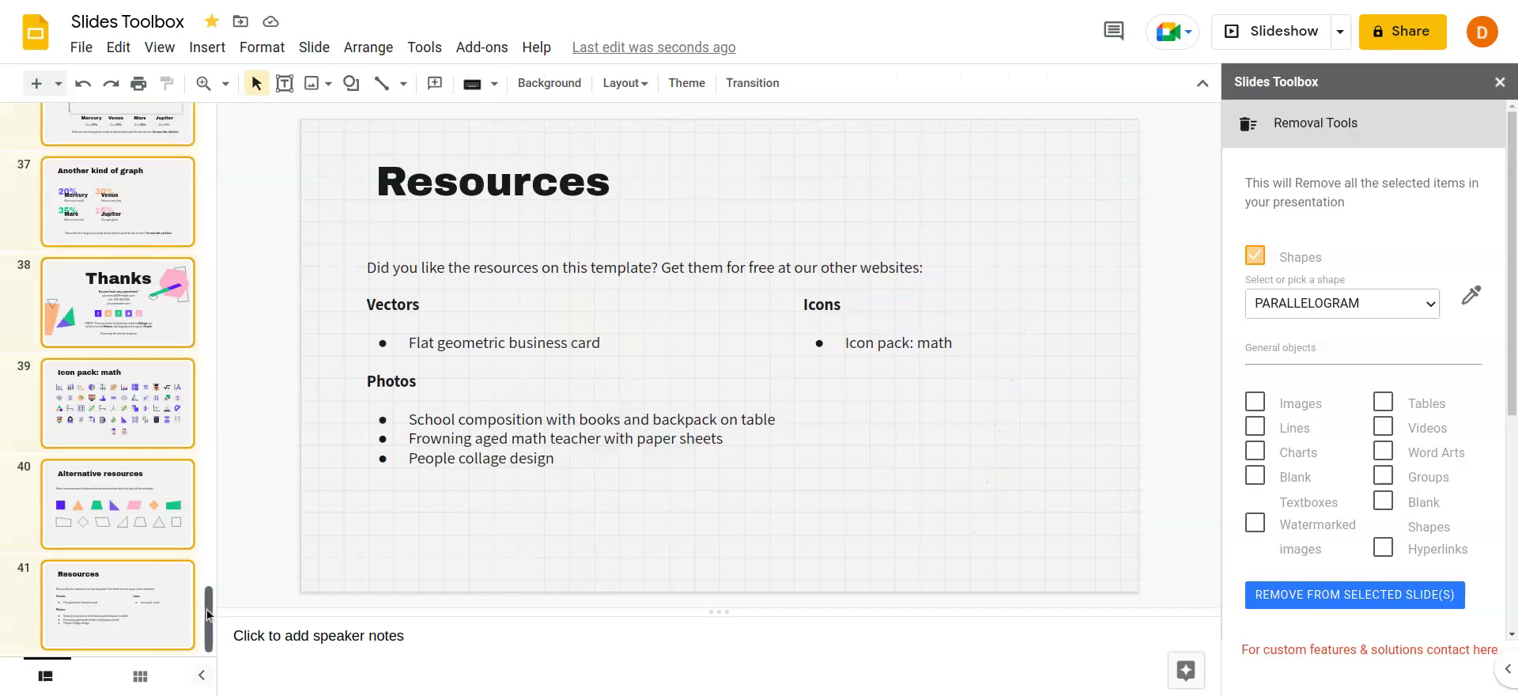
- Remove parallelograms from all selected slides and confirm Consecutive angles is cleared
left_click_drag(208, 612, 213, 384)
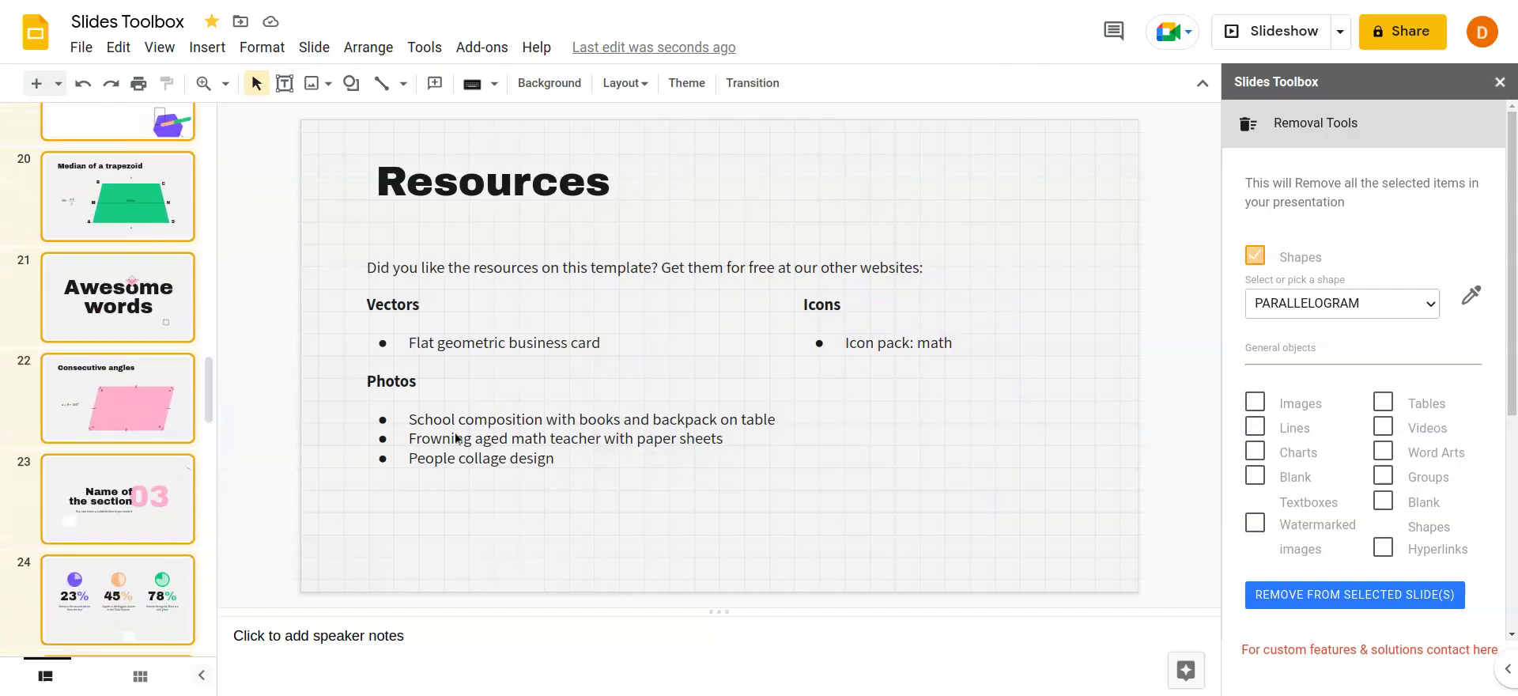
left_click(1349, 601)
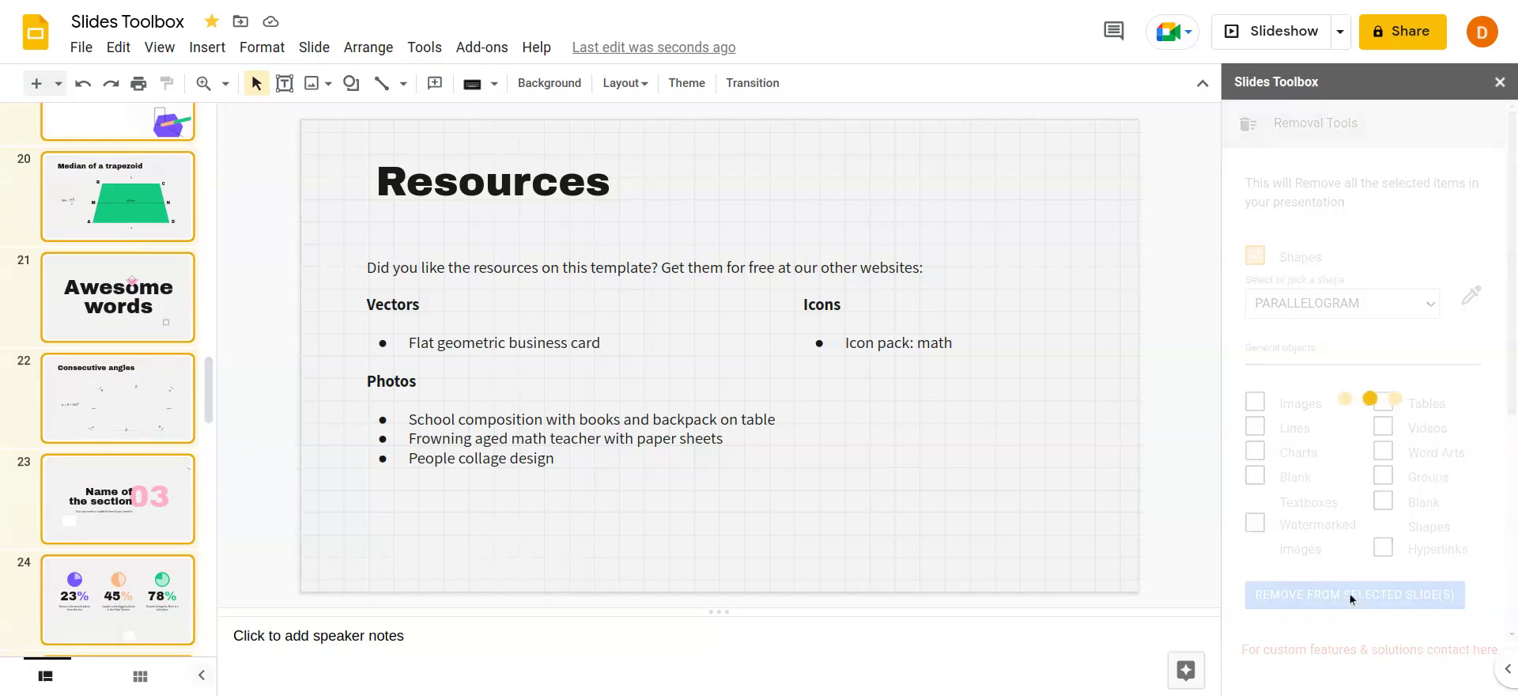
left_click(156, 416)
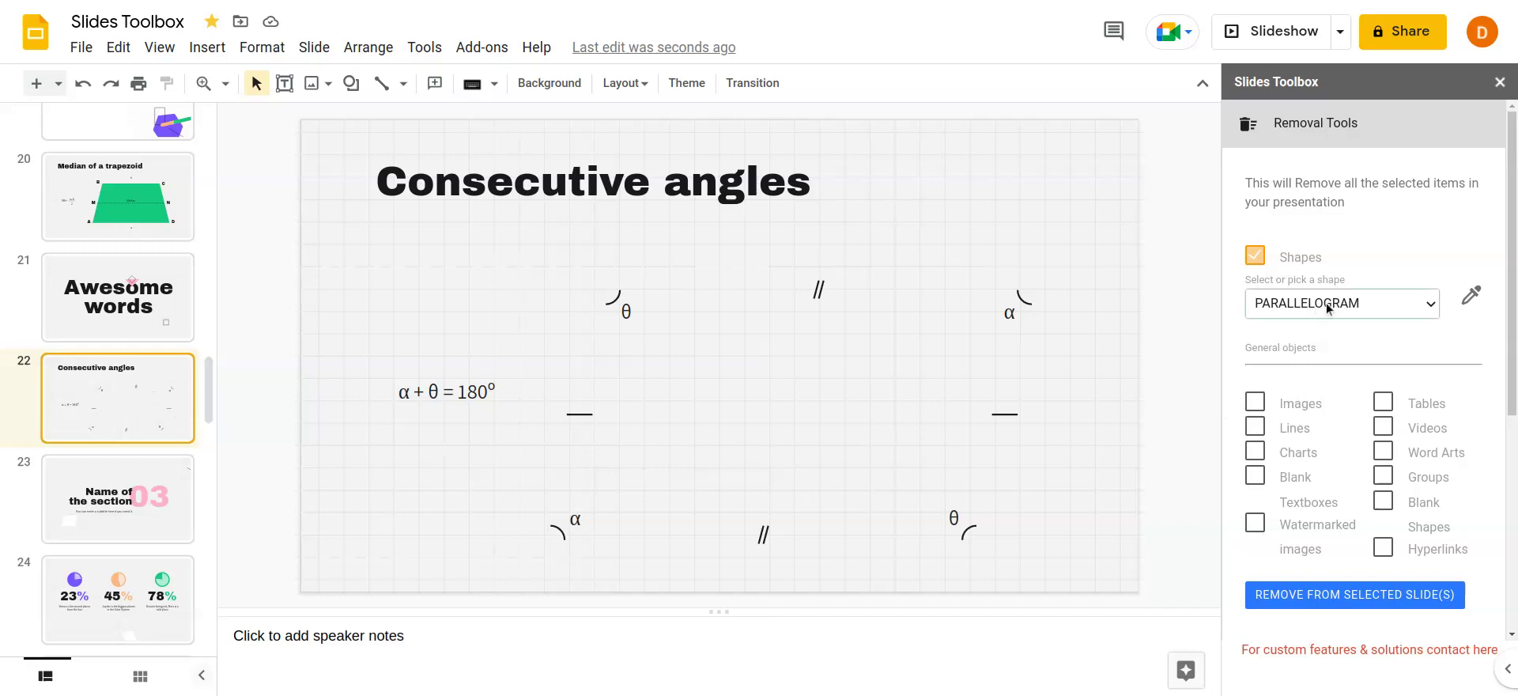
- Reset the removal shape type to ALL SHAPES
left_click(1317, 338)
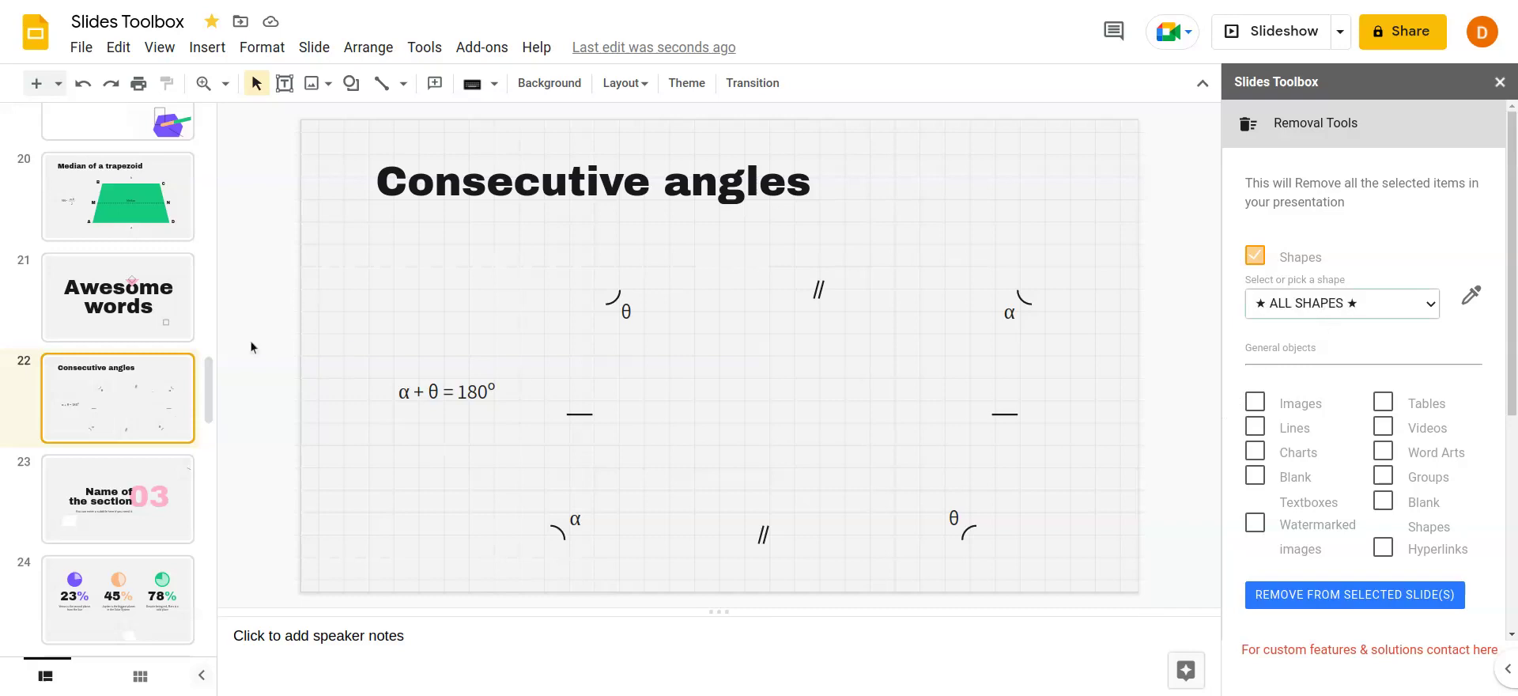
scroll(210, 377, "up", 3)
scroll(210, 376, "up", 15)
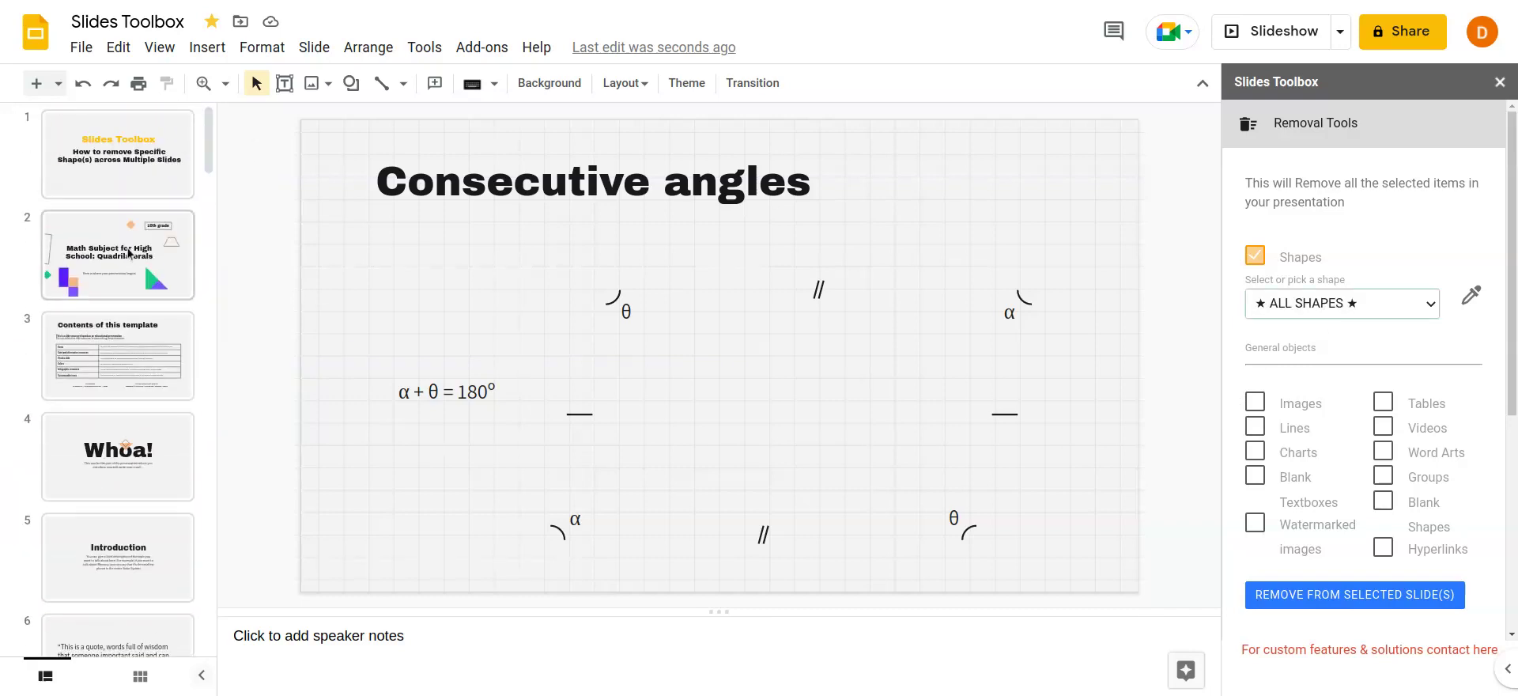
- Select slides 2 through 4 in the filmstrip
left_click(101, 277)
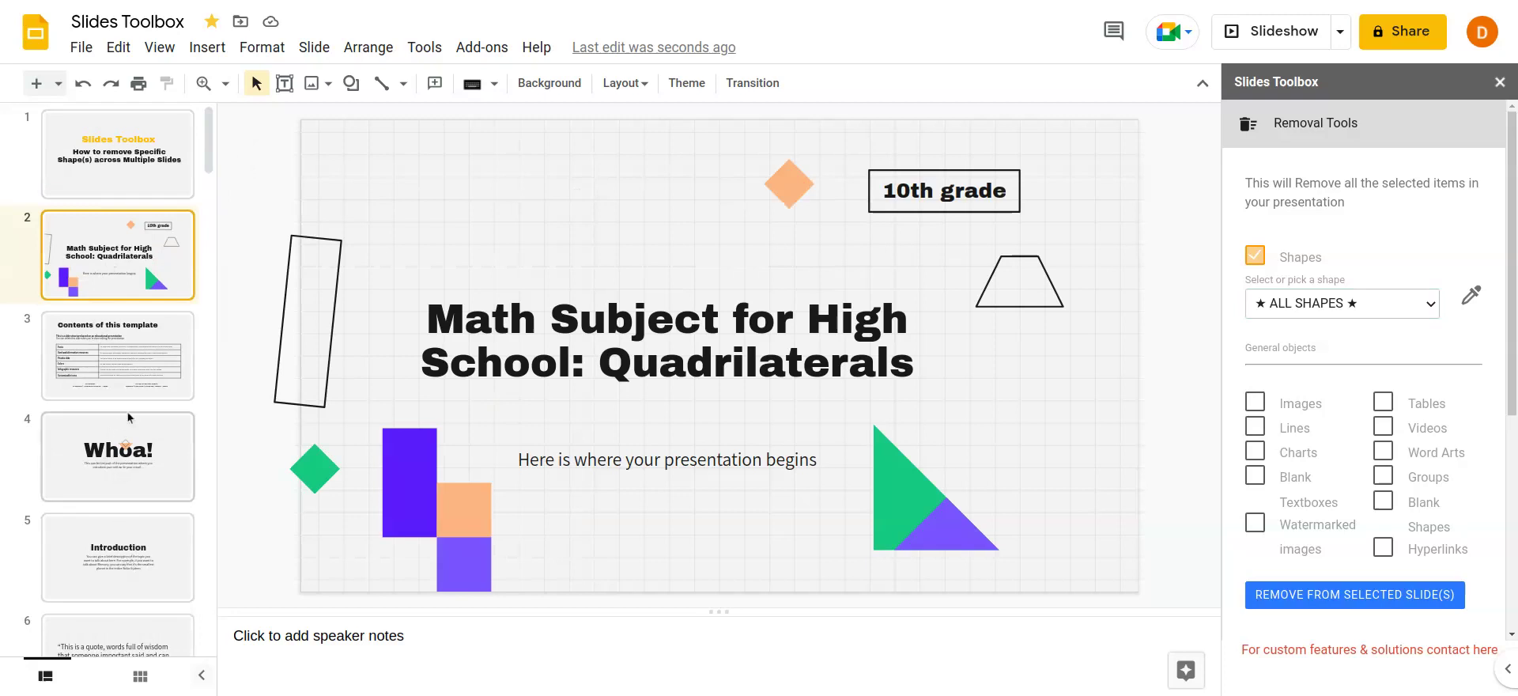
left_click(143, 353)
left_click(125, 488, "shift")
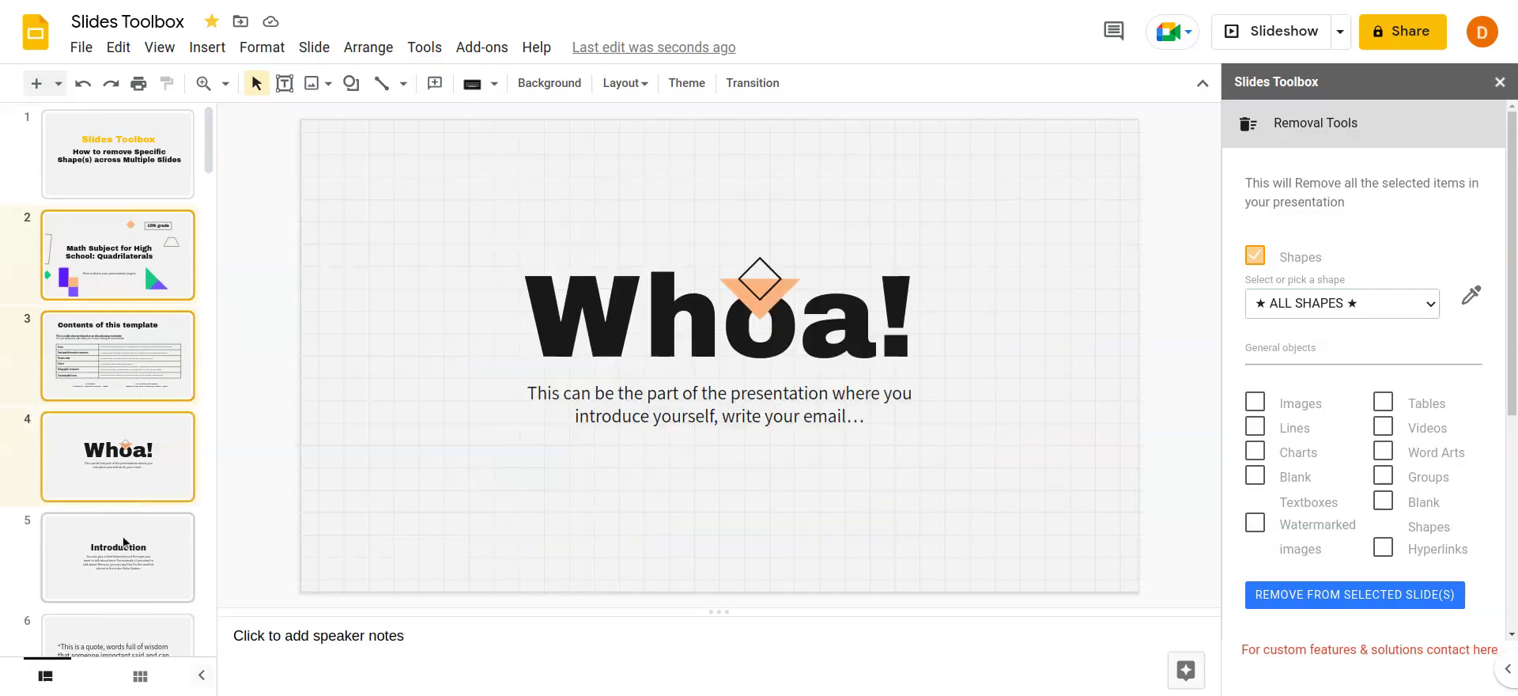
scroll(211, 182, "down", 3)
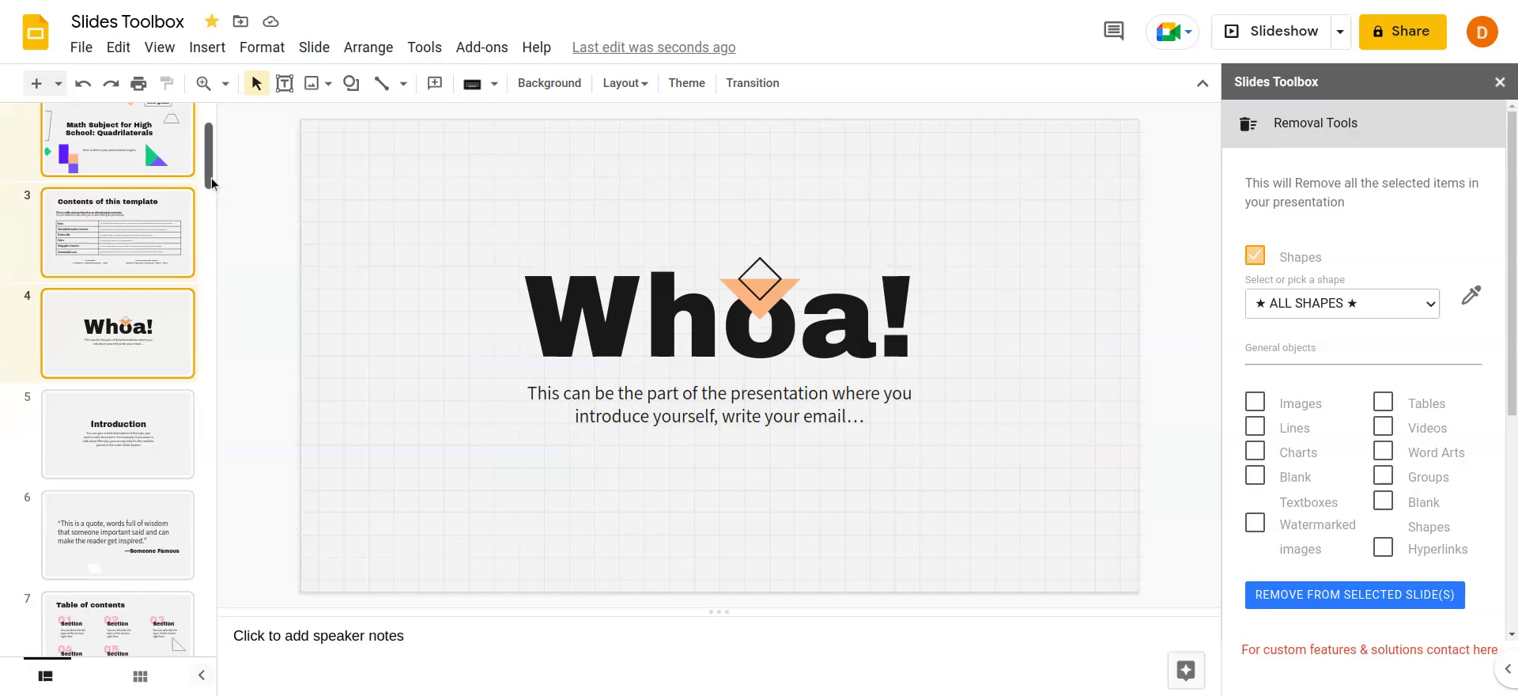
scroll(211, 177, "up", 3)
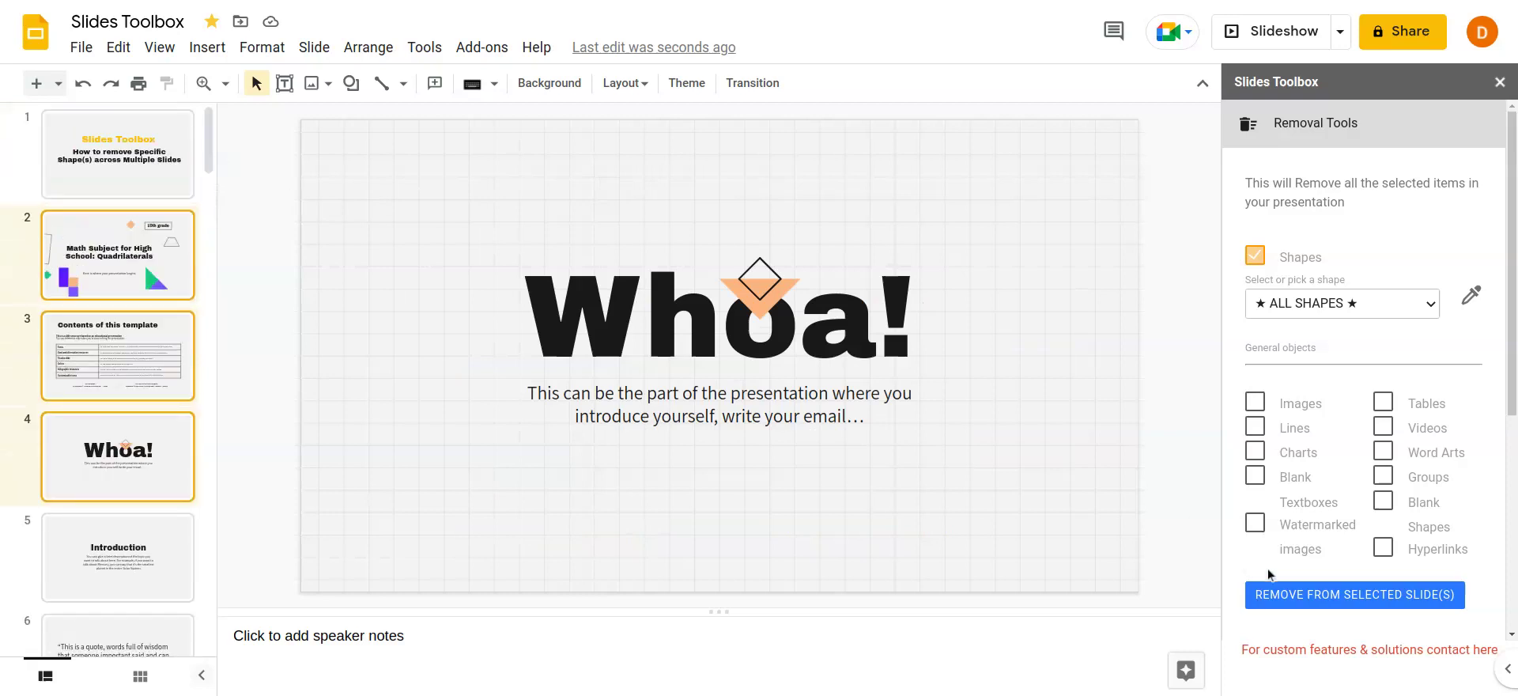
- Remove all shapes from slides 2–4 and review each slide afterward
left_click(1279, 593)
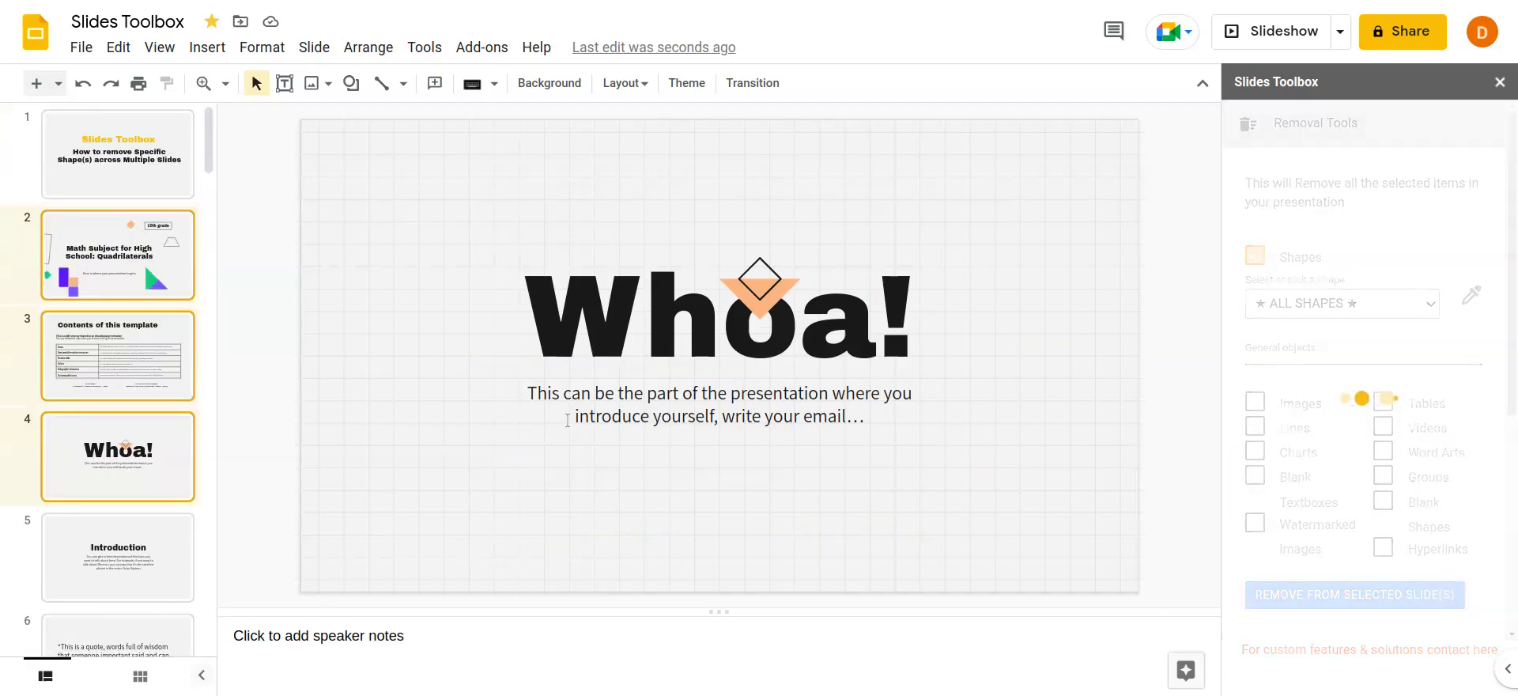
left_click(141, 247)
left_click(125, 376)
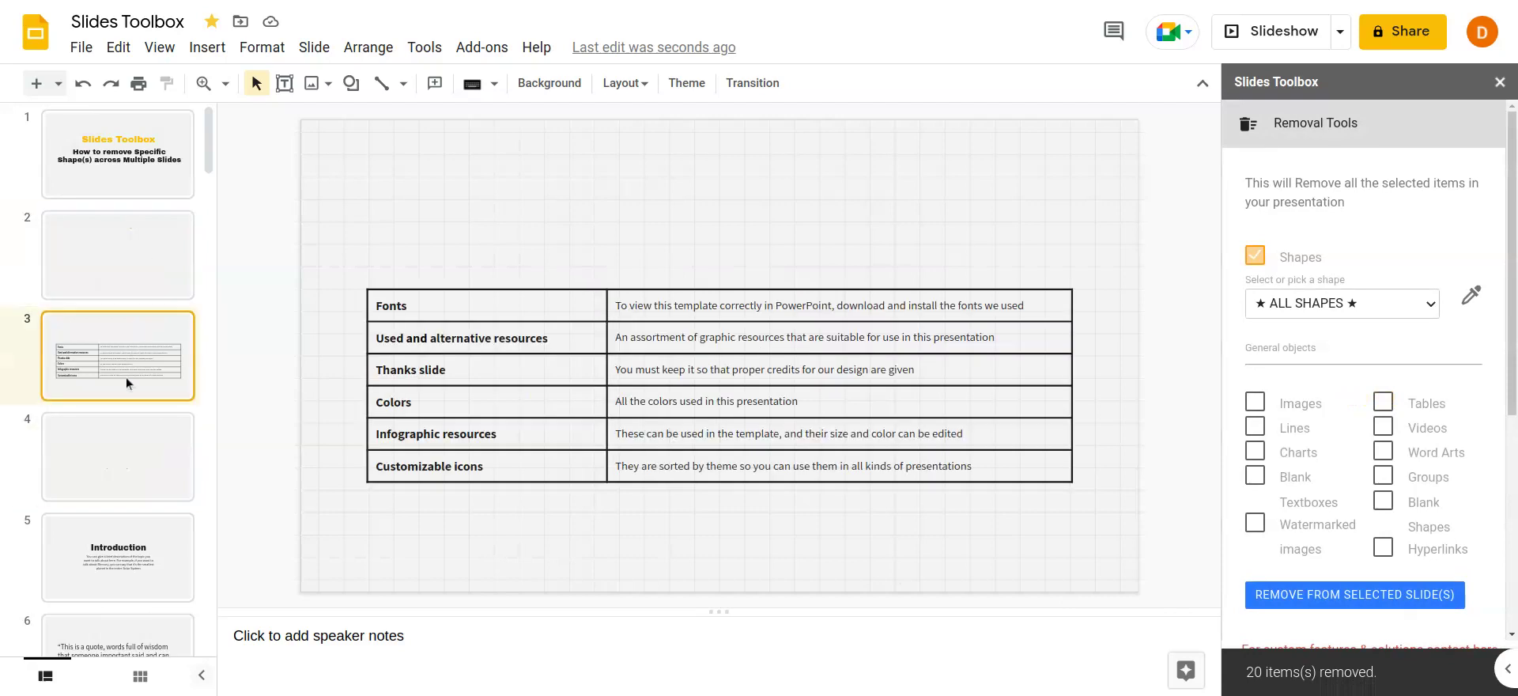
left_click(146, 453)
mouse_move(211, 144)
left_mouse_down()
mouse_move(201, 537)
mouse_move(202, 98)
left_mouse_up()
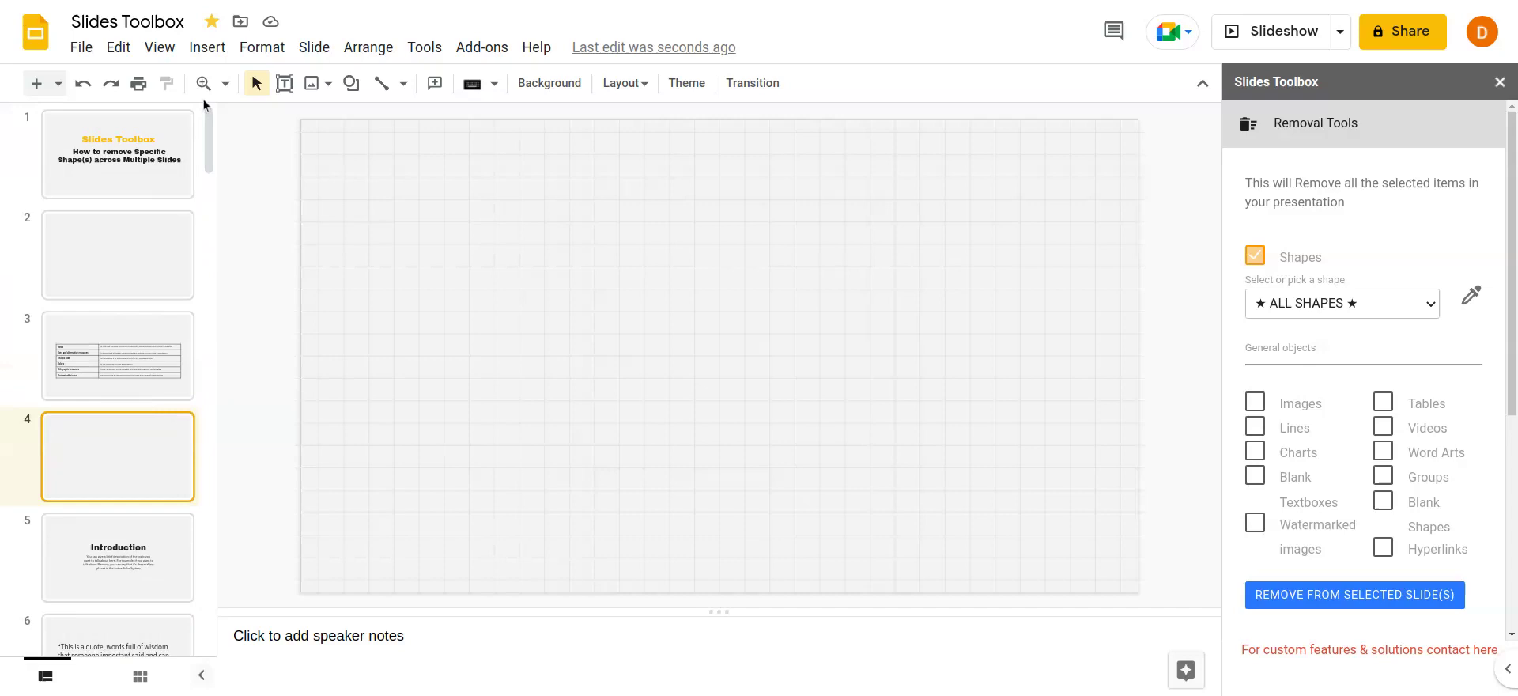
- Select every slide in the filmstrip and remove all shapes with Slides Toolbox
left_click(68, 196)
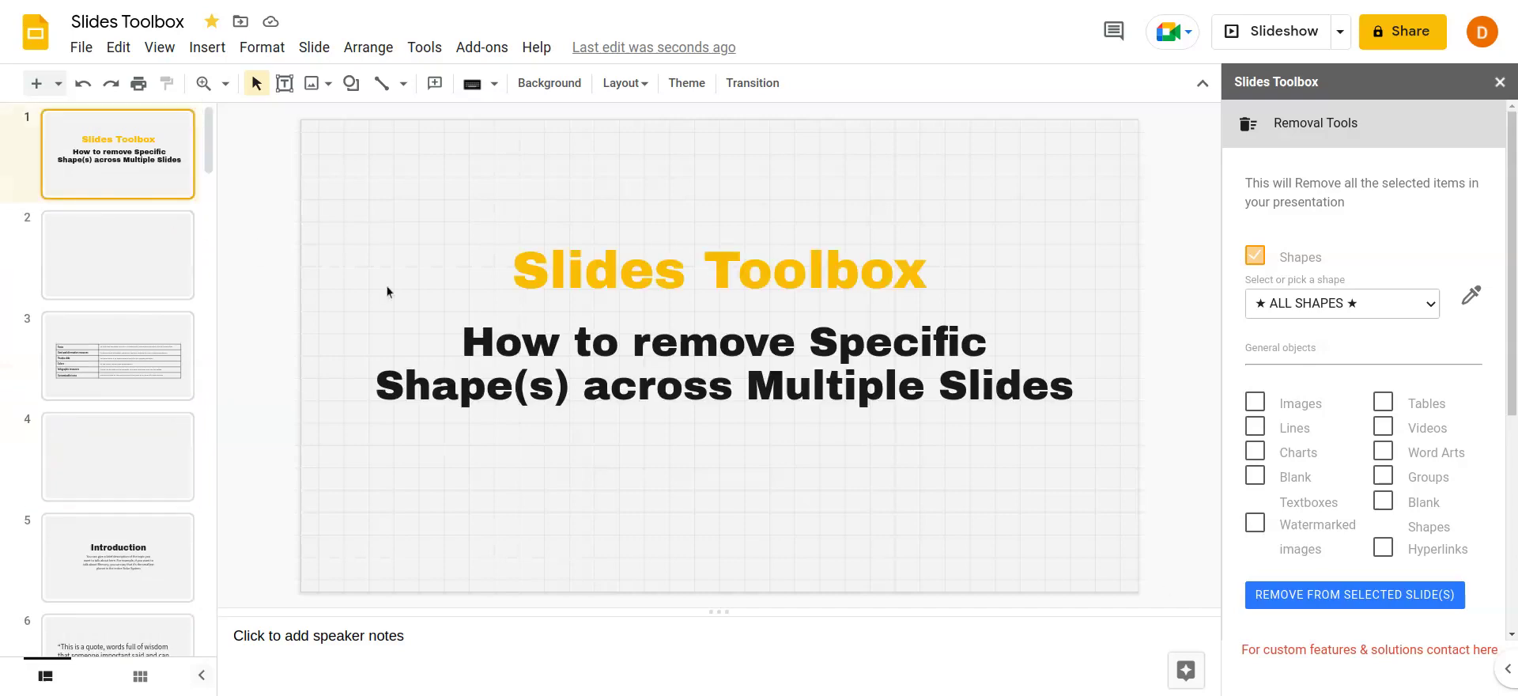
left_click(104, 267)
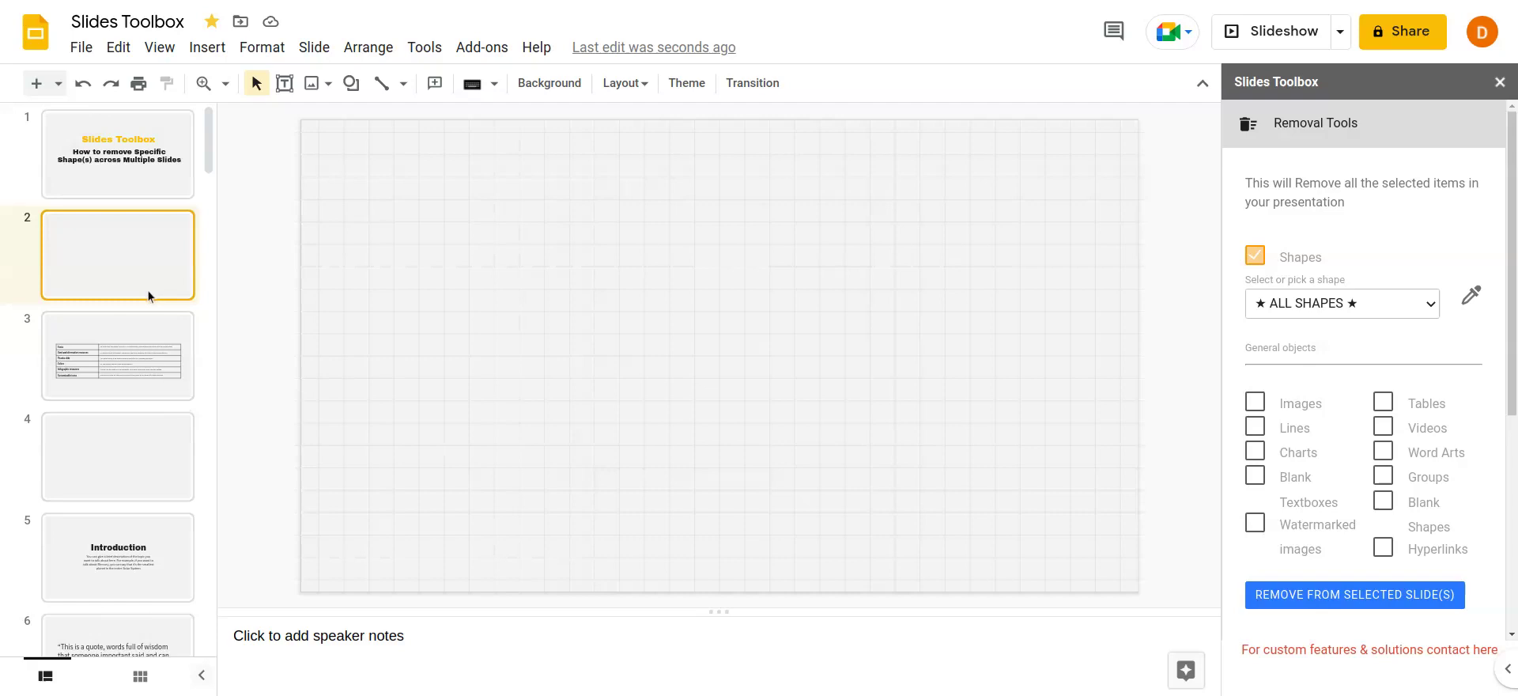
key("shift+End")
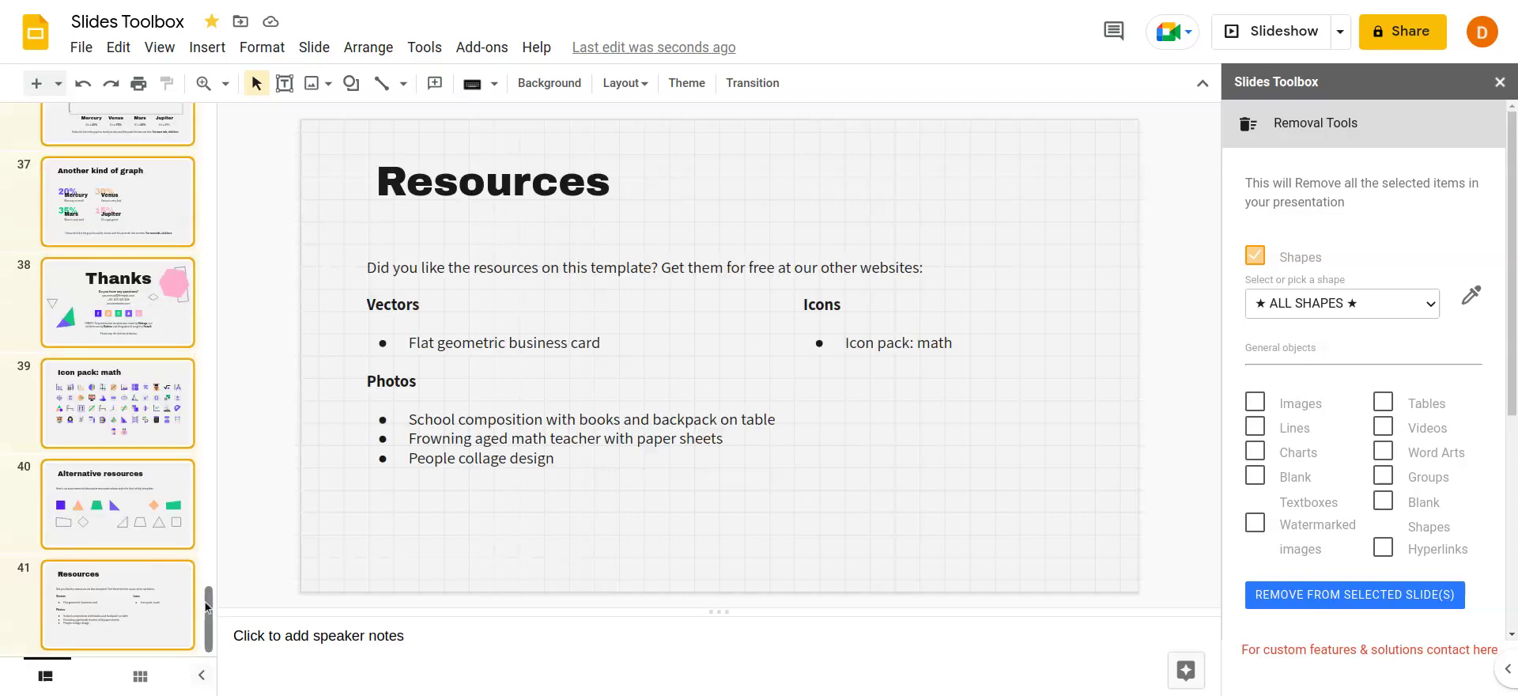
left_click_drag(207, 605, 253, 133)
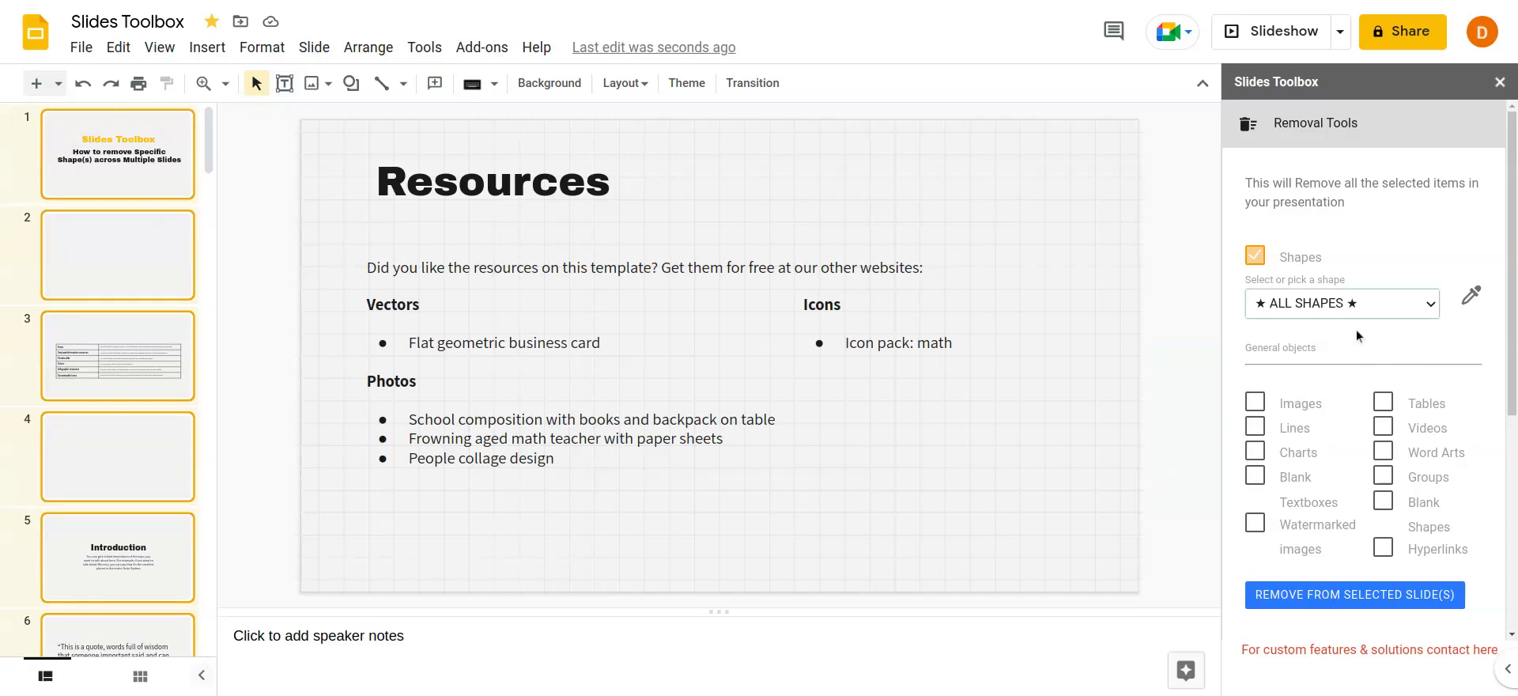
scroll(1485, 320, "down", 2)
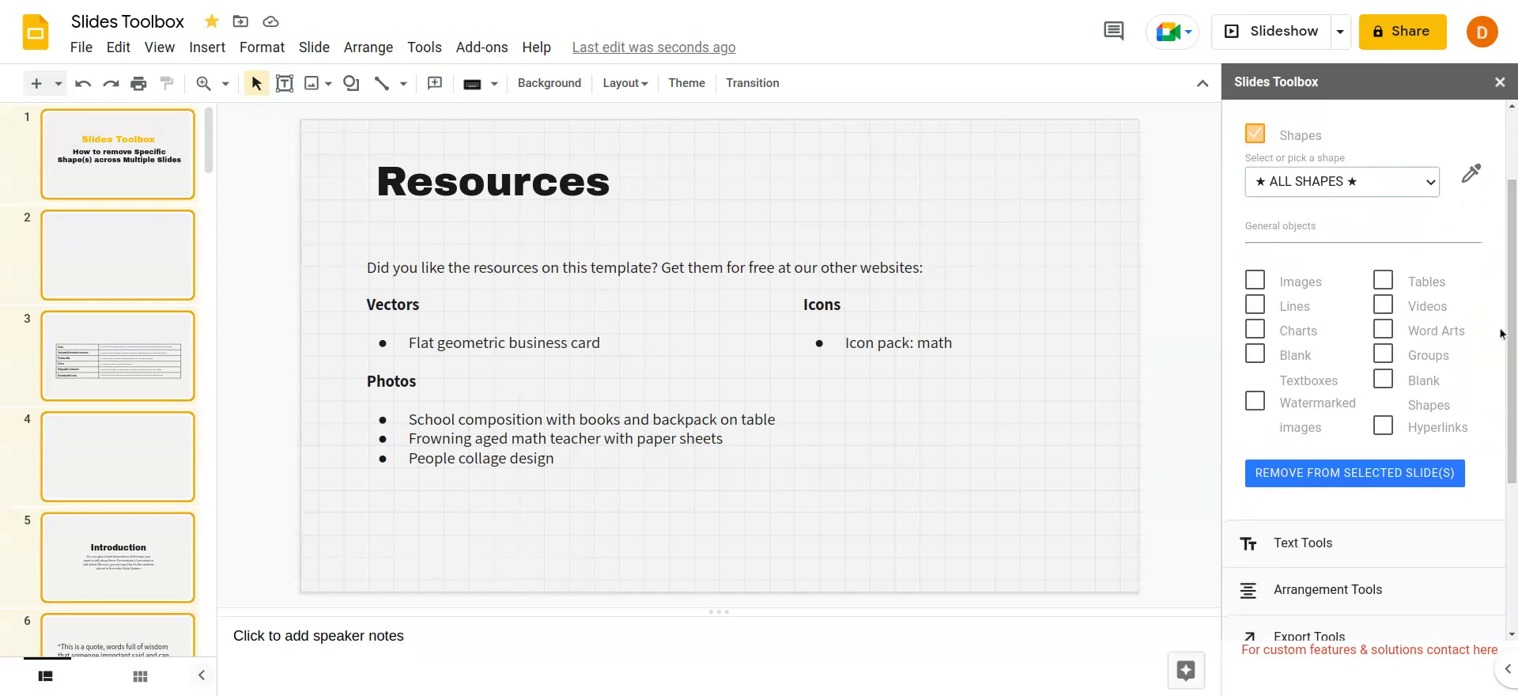
left_click(1354, 479)
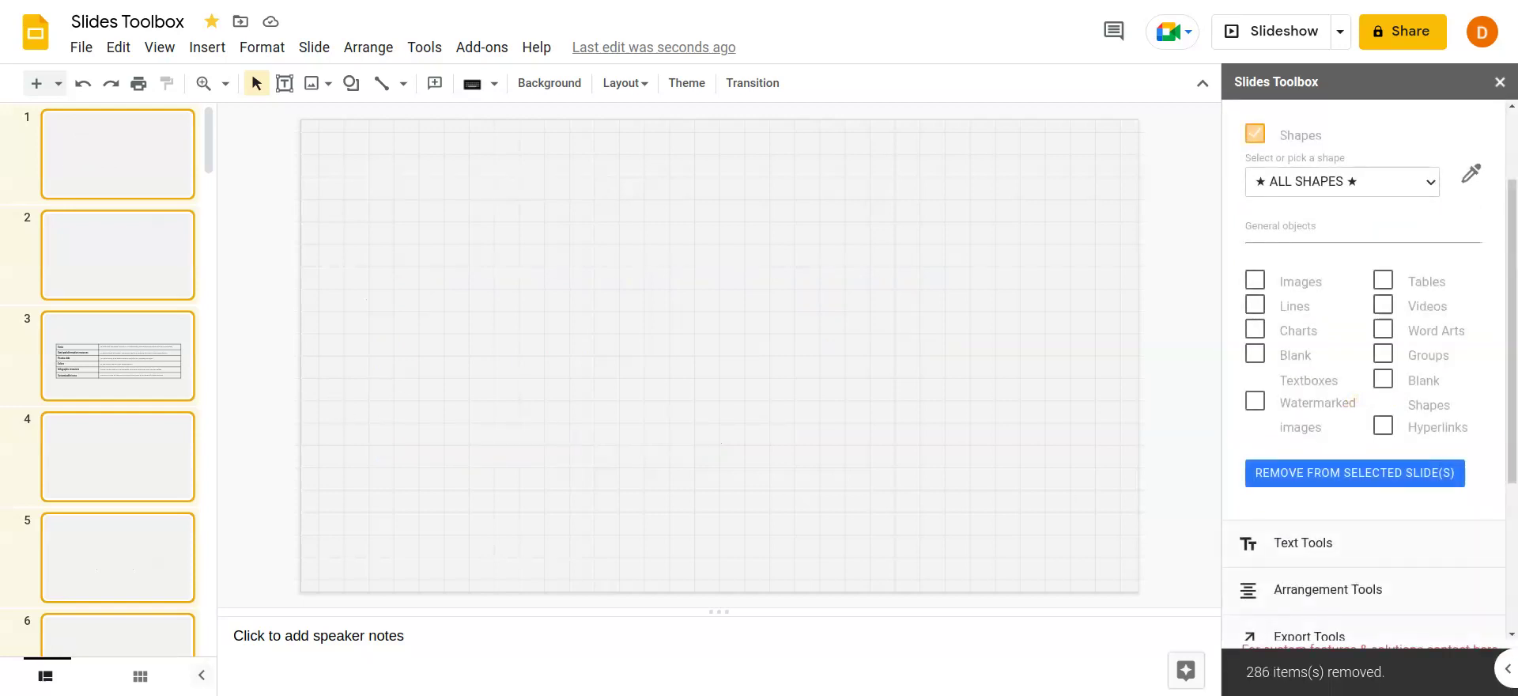
- Browse slides 1–4 and slide 24 to check what the shape removal left
left_click(176, 380)
left_click(126, 463)
left_click(111, 253)
left_click(101, 175)
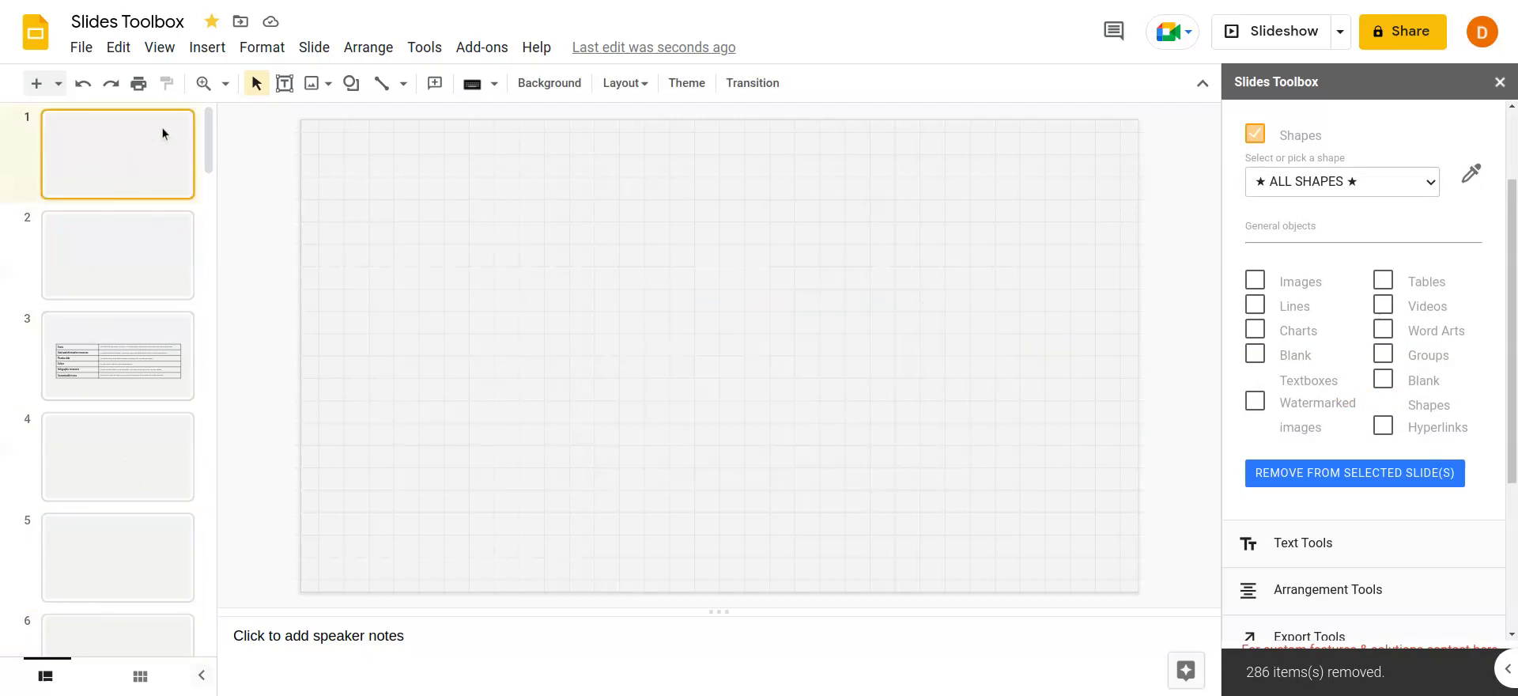
left_click_drag(206, 122, 210, 389)
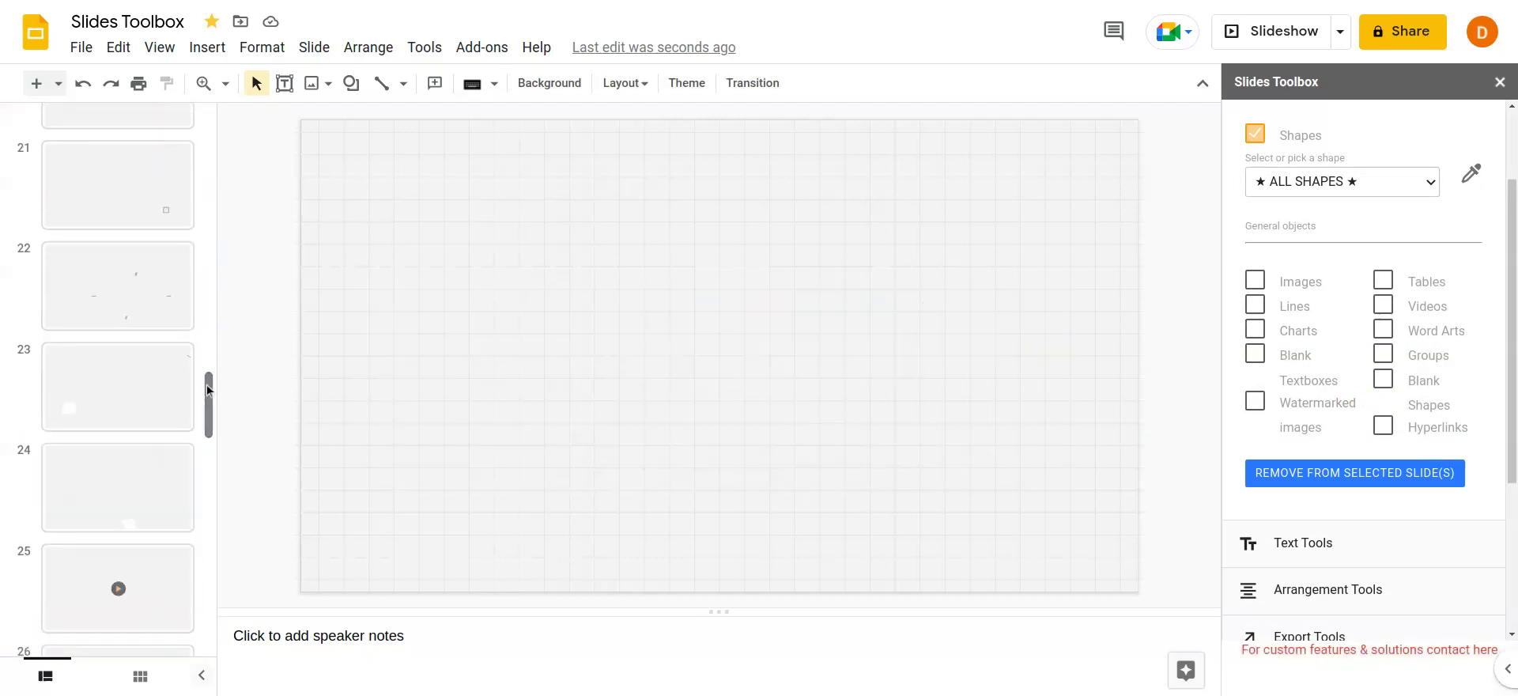
left_click(139, 388)
left_click(140, 487)
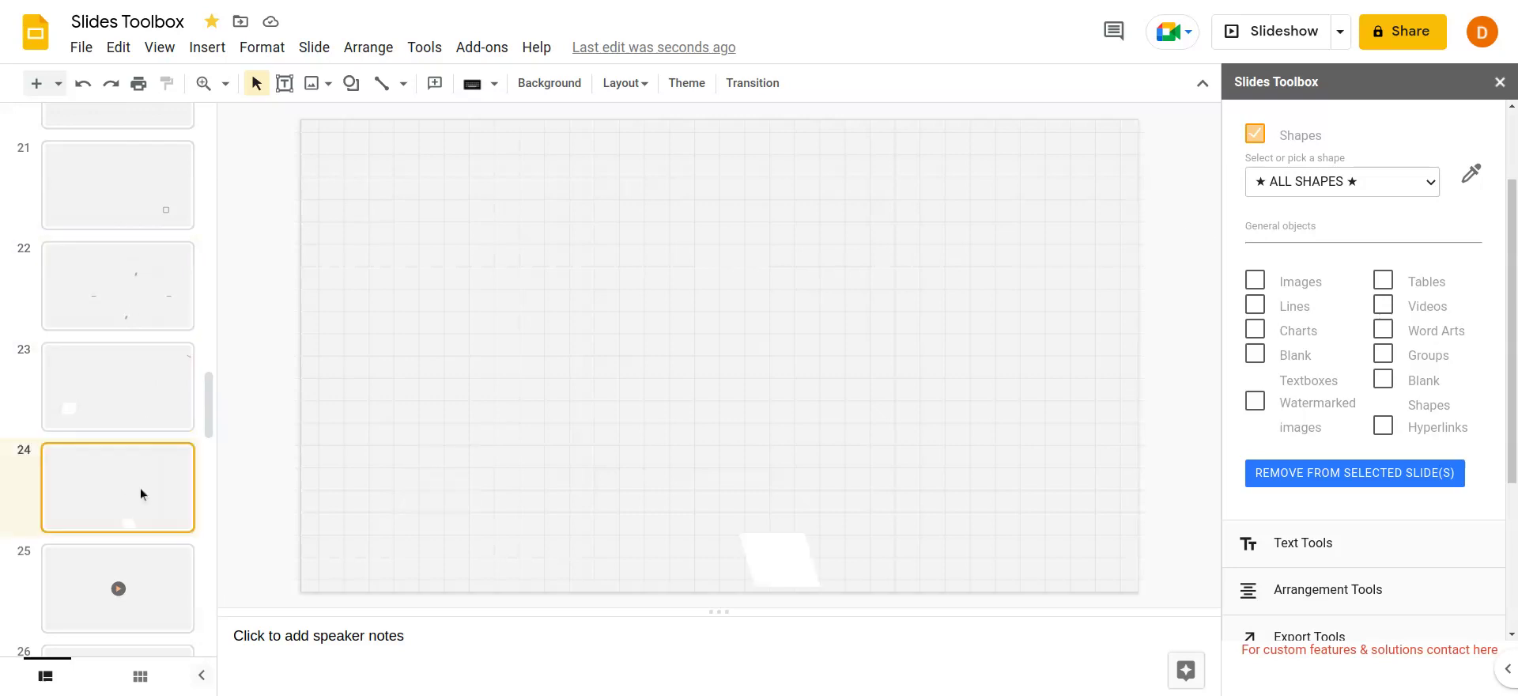
- Undo the removal and set the removal target to TEXT_BOX from the Resources slide's Vectors/Photos box
left_click(82, 83)
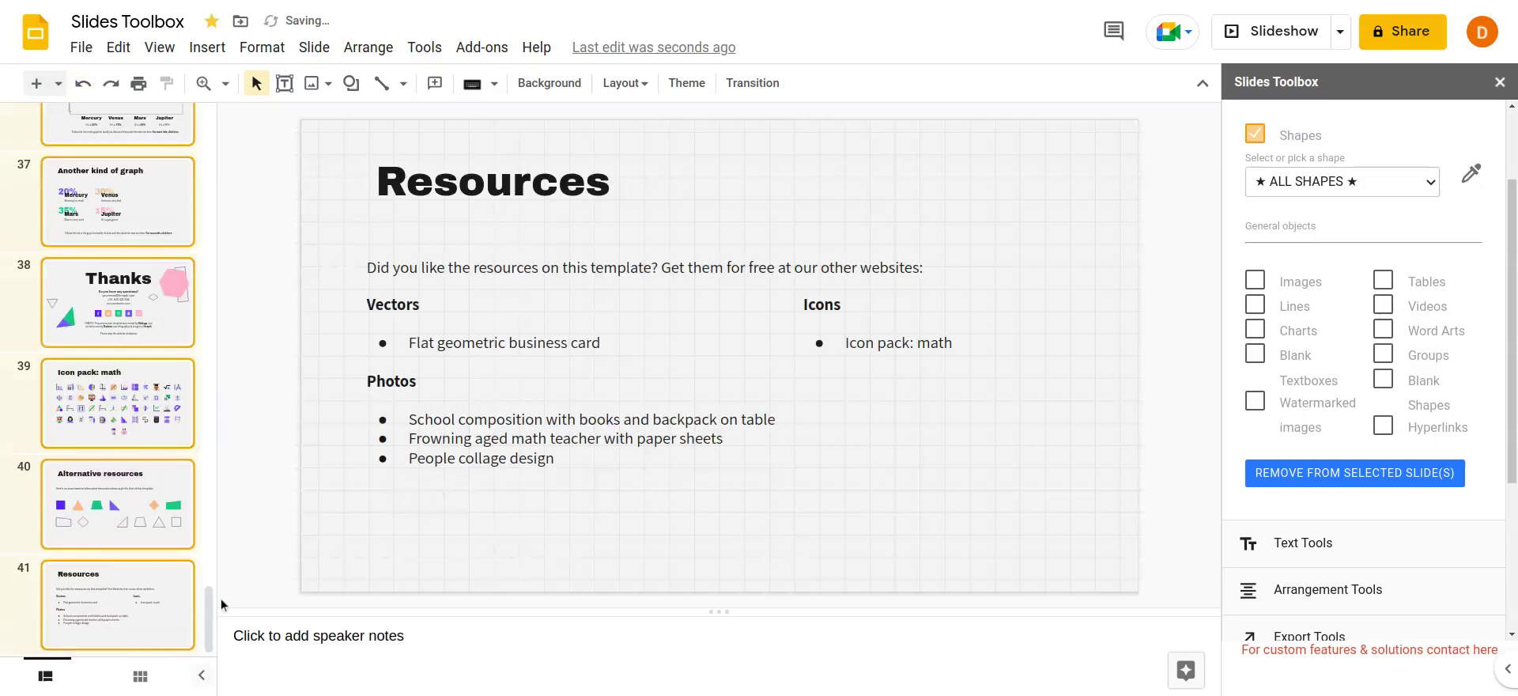
left_click_drag(220, 601, 219, 124)
left_click(514, 182)
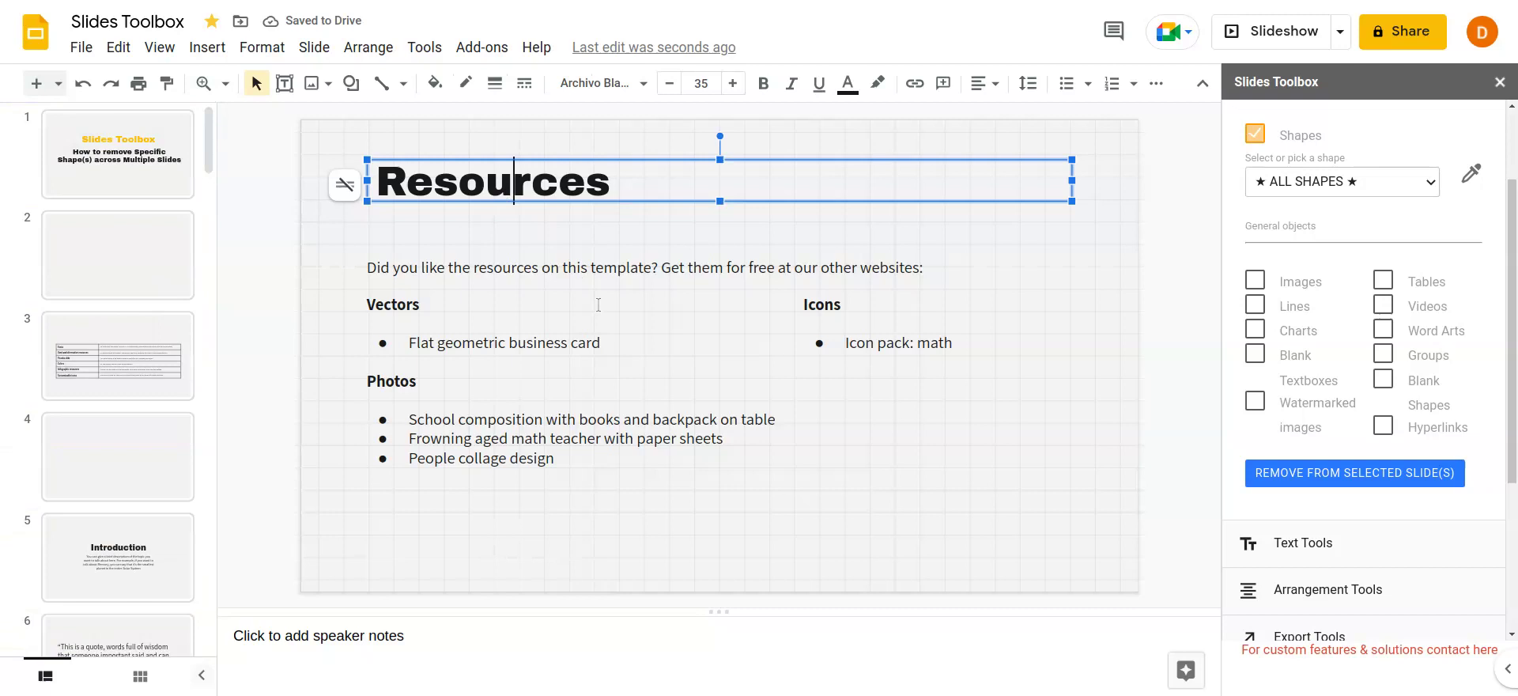
left_click(579, 283)
left_click(527, 319)
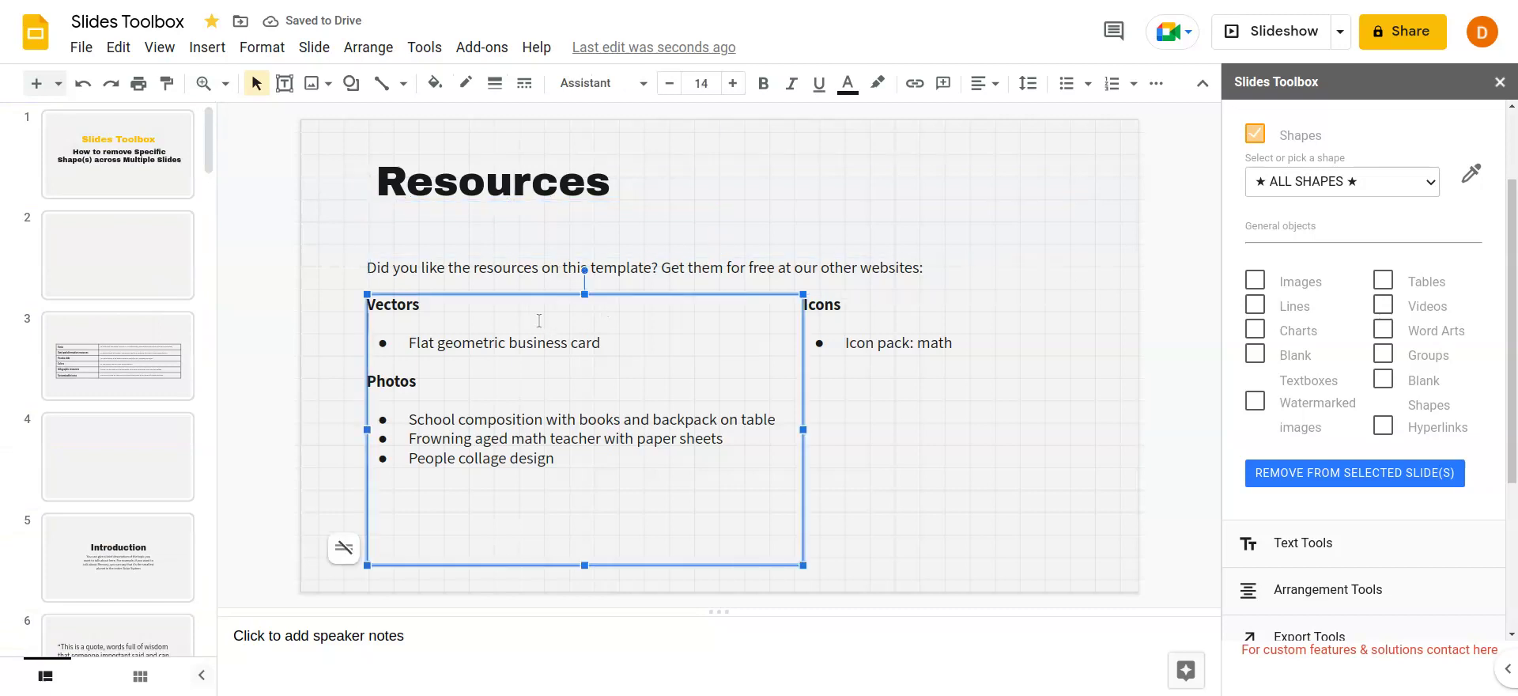
left_click(613, 295)
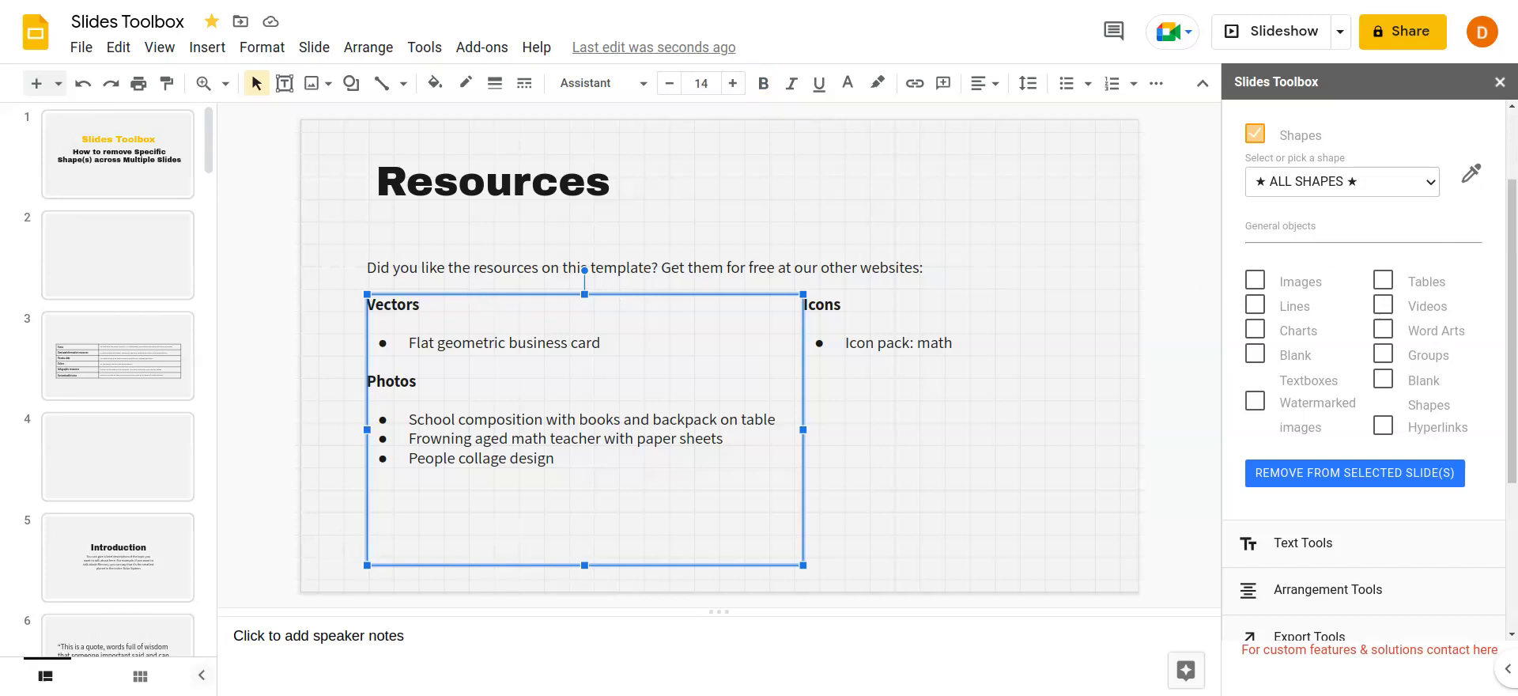
left_click(1485, 169)
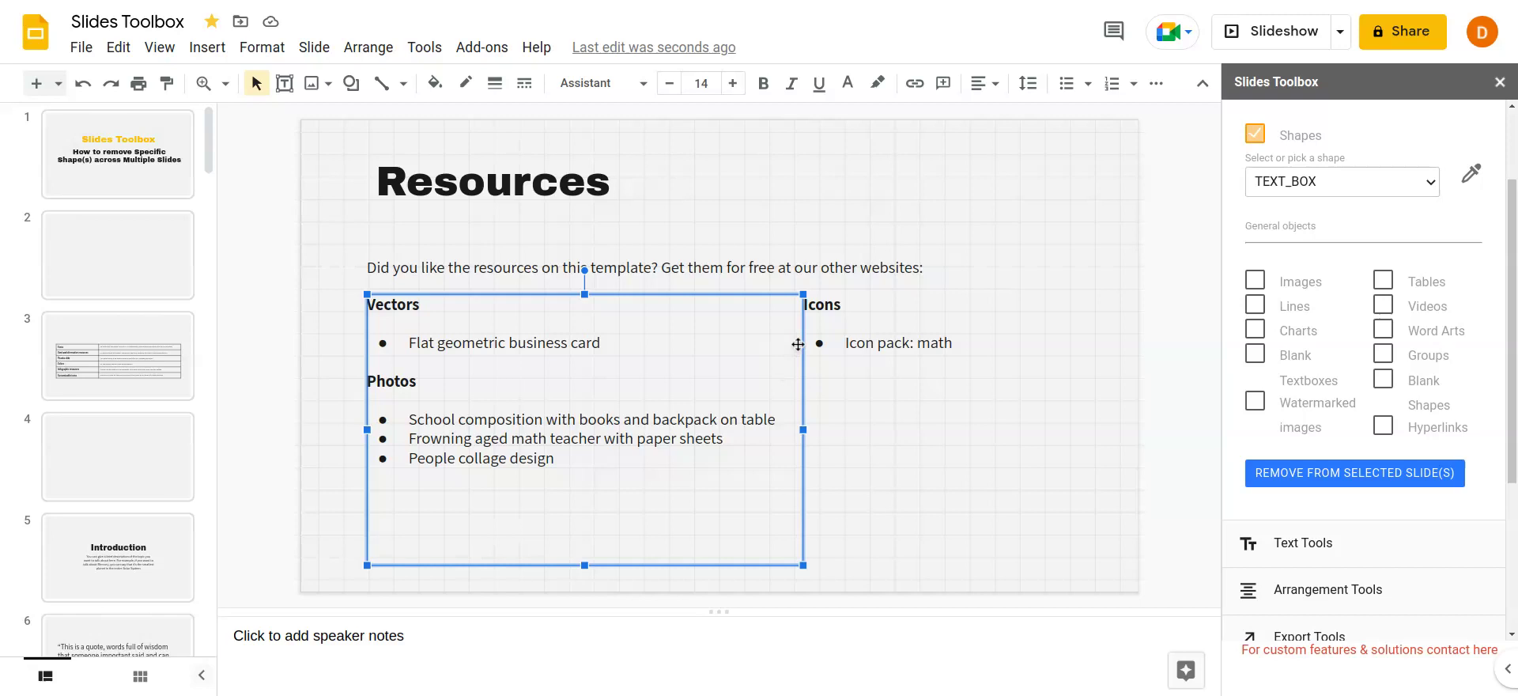
- Undo the four most recent changes to restore the deck's content
left_click(83, 85)
left_click(83, 84)
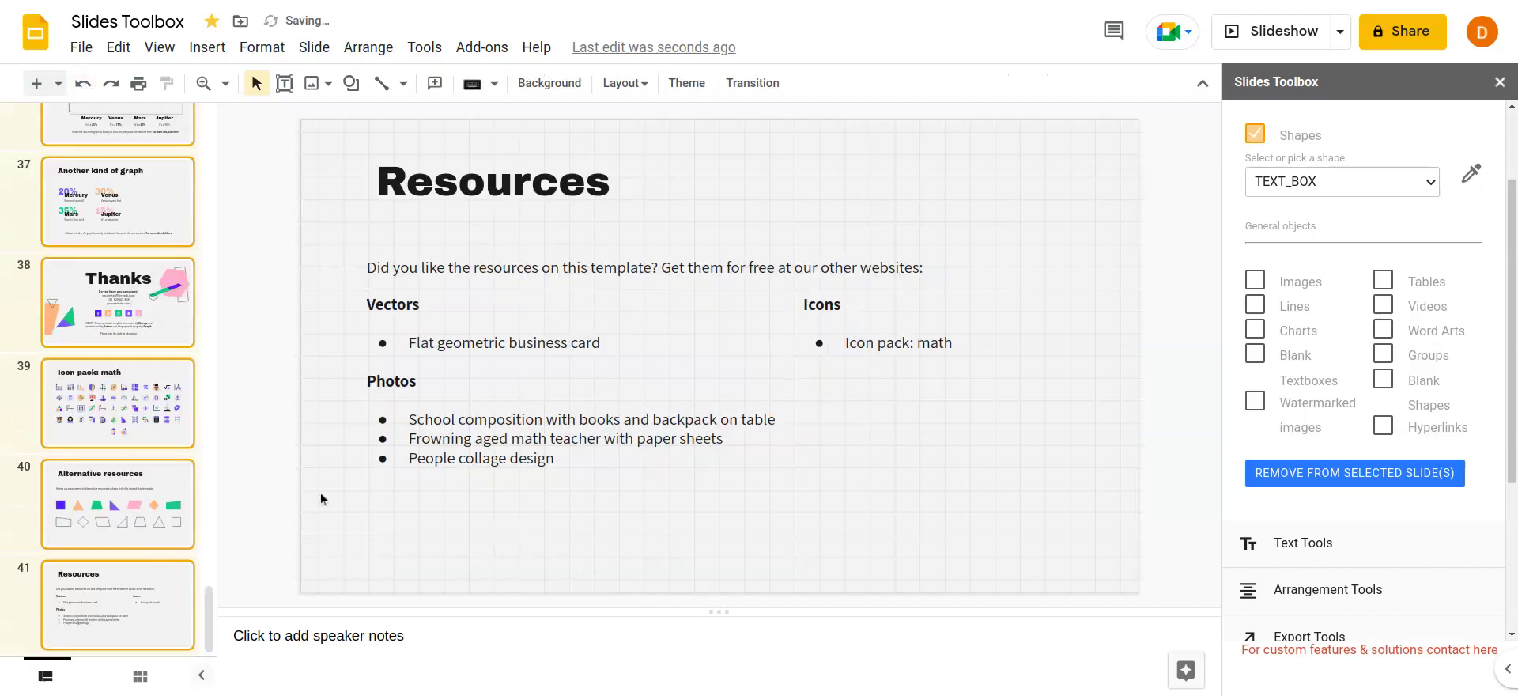
mouse_move(212, 607)
left_mouse_down()
mouse_move(212, 126)
mouse_move(226, 281)
mouse_move(227, 310)
mouse_move(207, 97)
left_mouse_up()
left_click(85, 88)
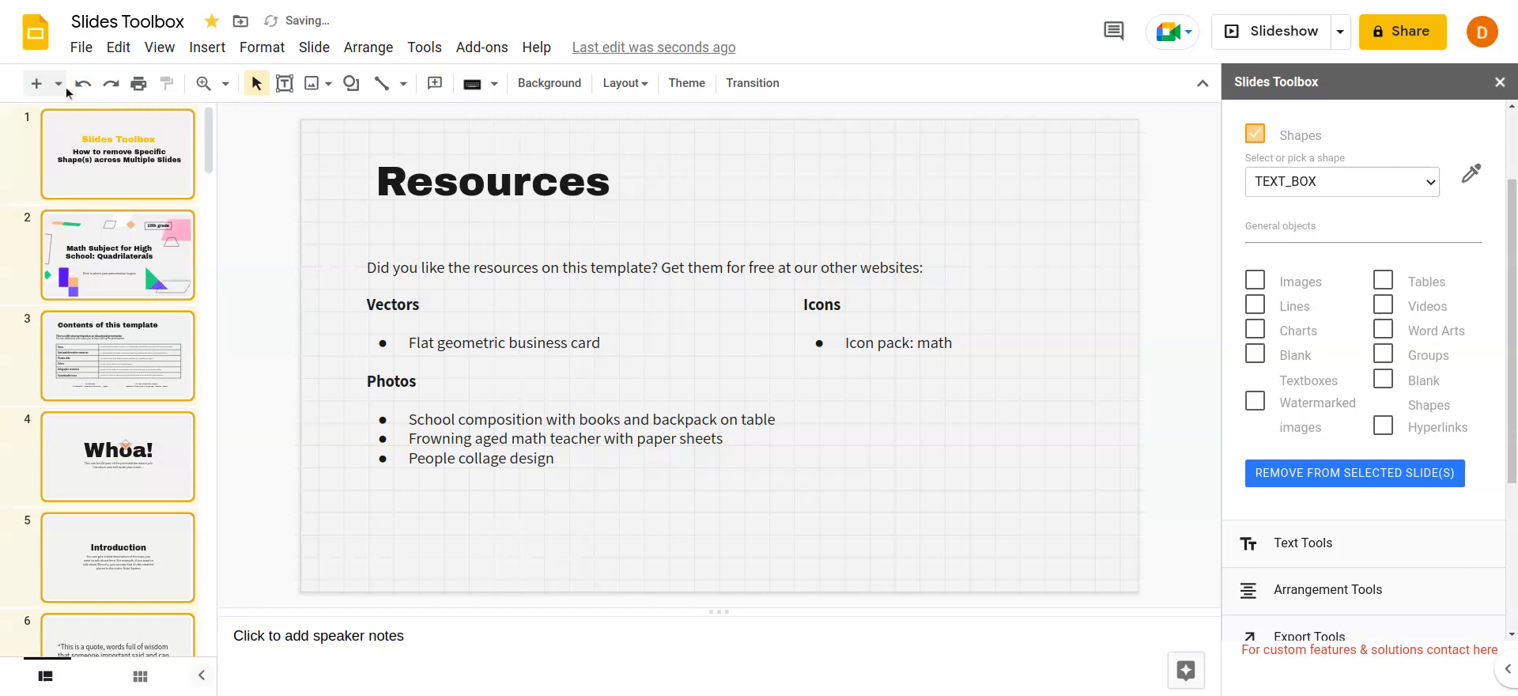
left_click(81, 87)
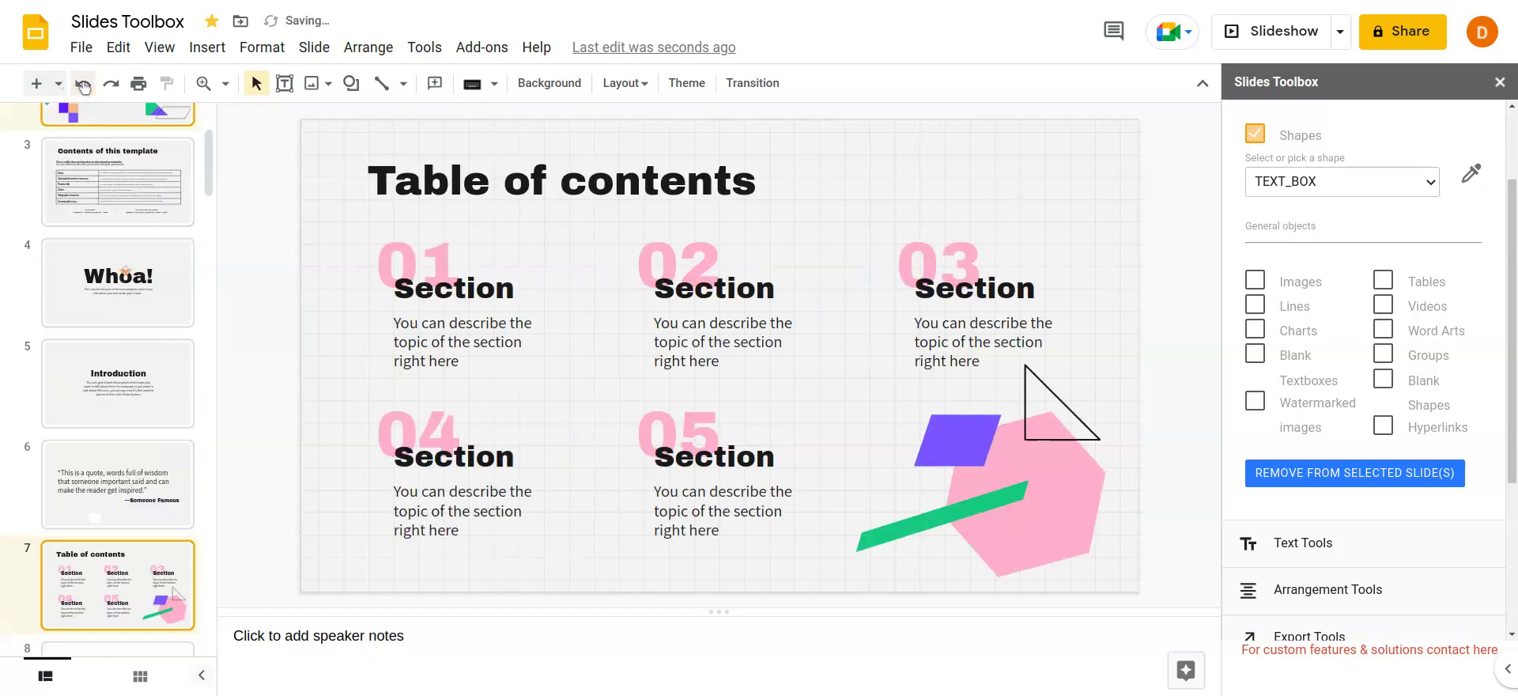
left_click_drag(211, 169, 215, 130)
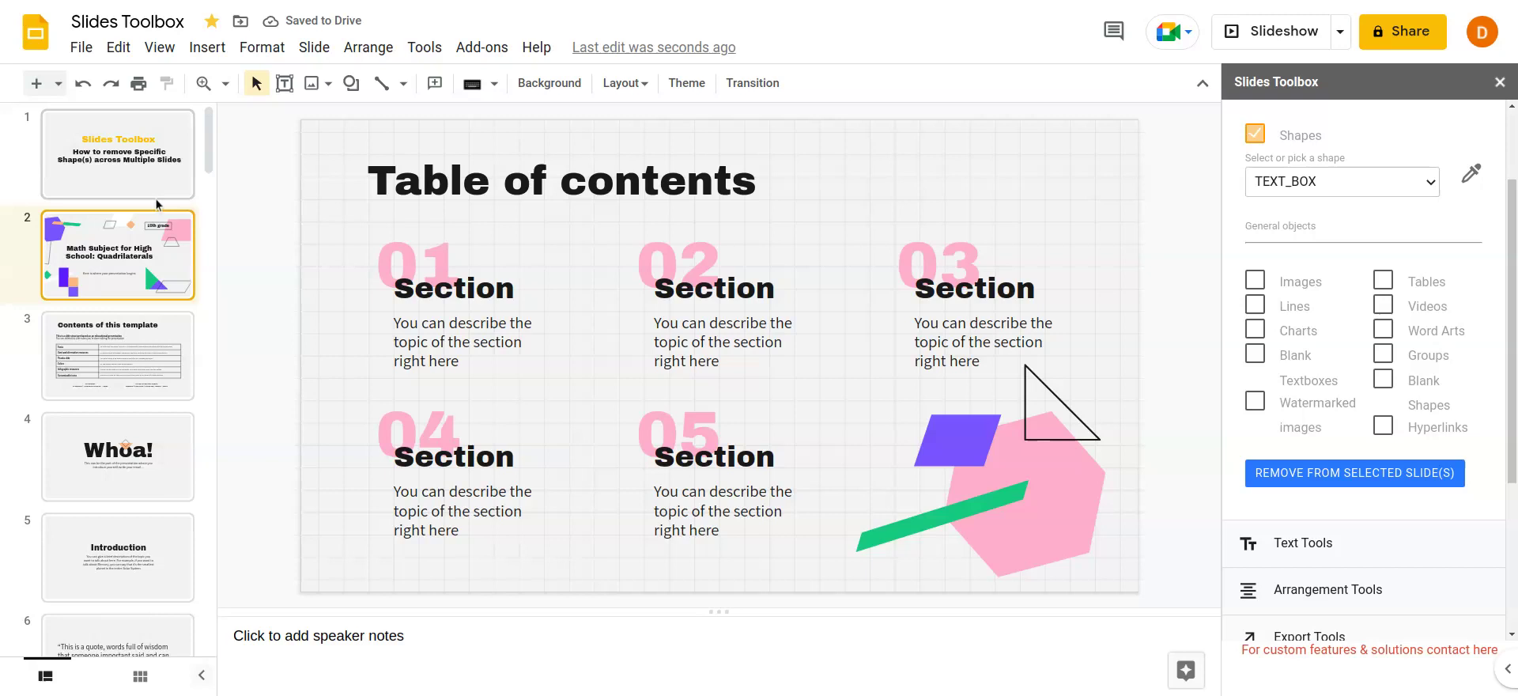
- Select all slides from the title slide and remove every TEXT_BOX with Slides Toolbox
left_click(111, 178)
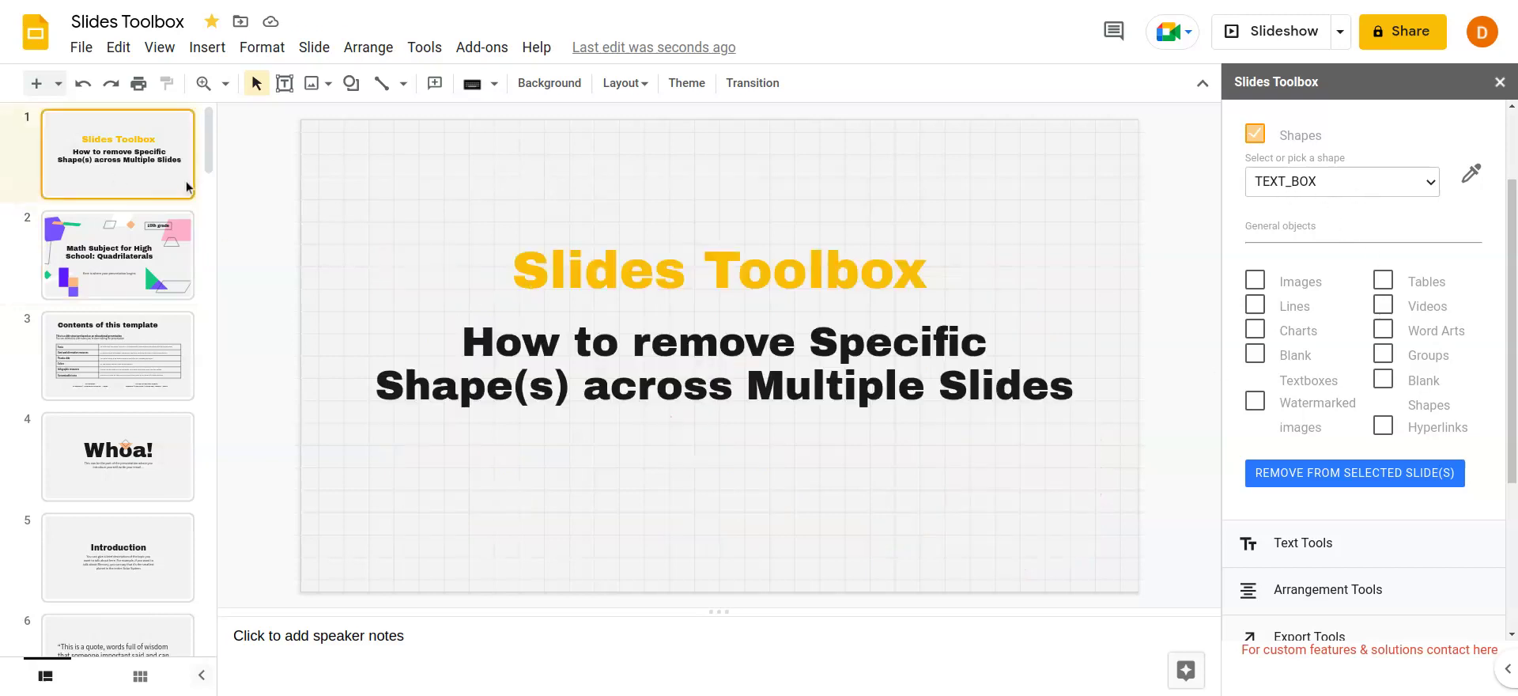
key("ctrl+a")
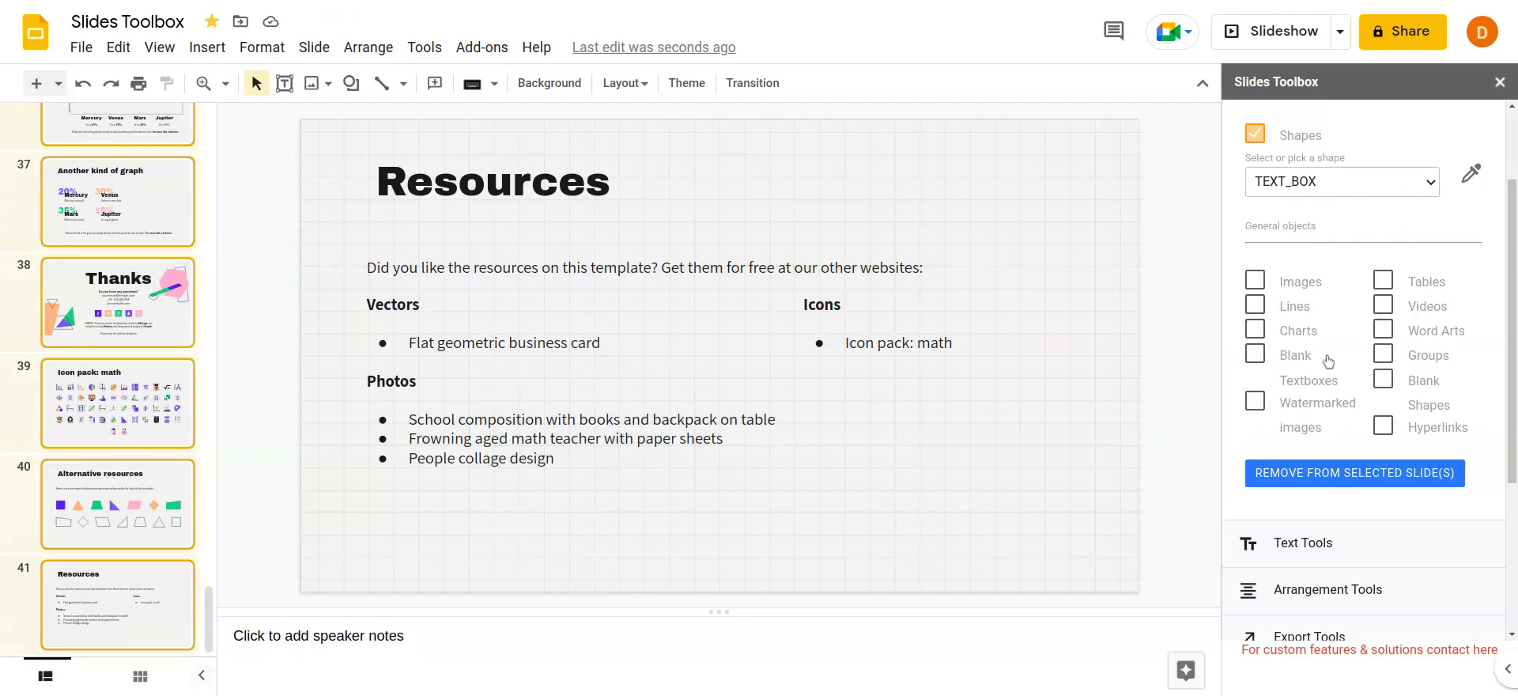
left_click(1333, 476)
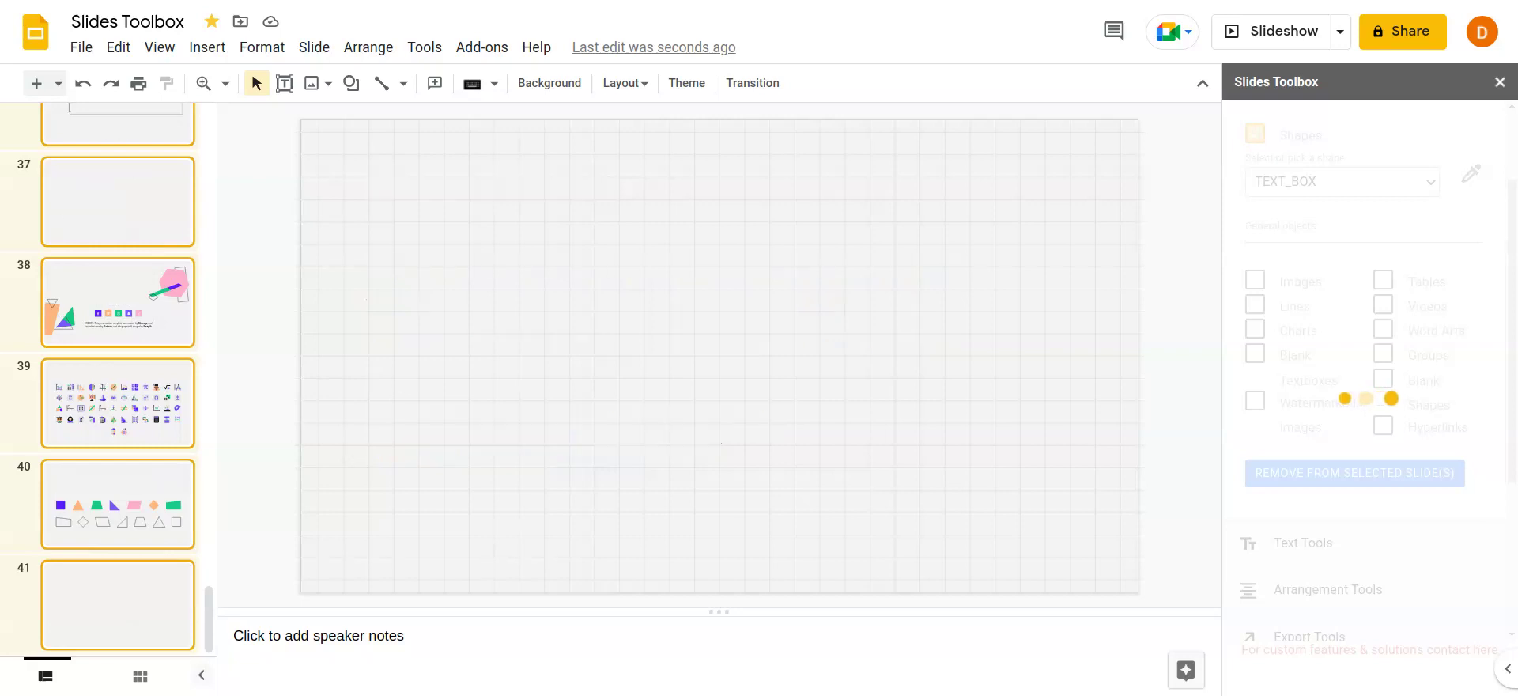
left_click_drag(210, 616, 240, 110)
- Scroll through the filmstrip to review slides after the text box removal
left_click(154, 249)
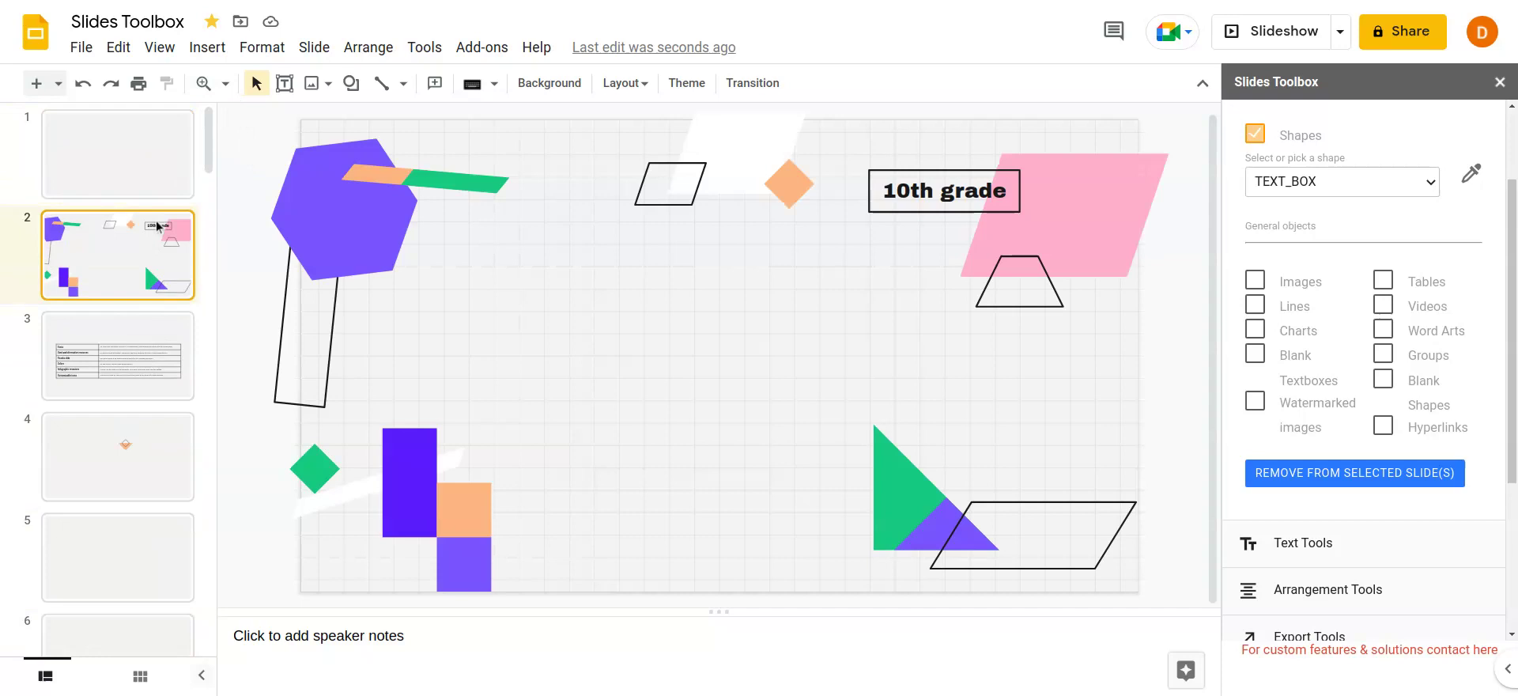
left_click(103, 356)
left_click(99, 451)
scroll(109, 483, "down", 3)
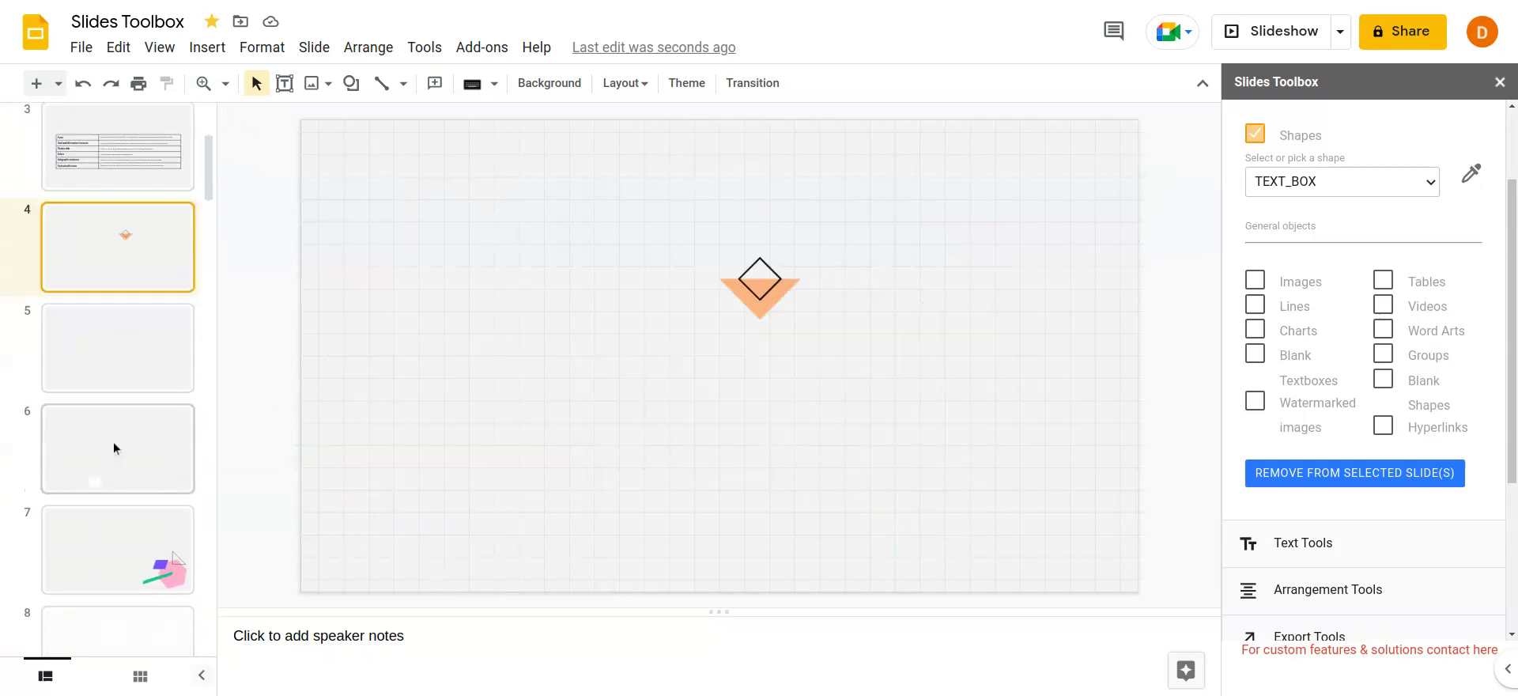
left_click(116, 470)
scroll(115, 475, "down", 5)
scroll(113, 474, "down", 3)
scroll(116, 471, "down", 5)
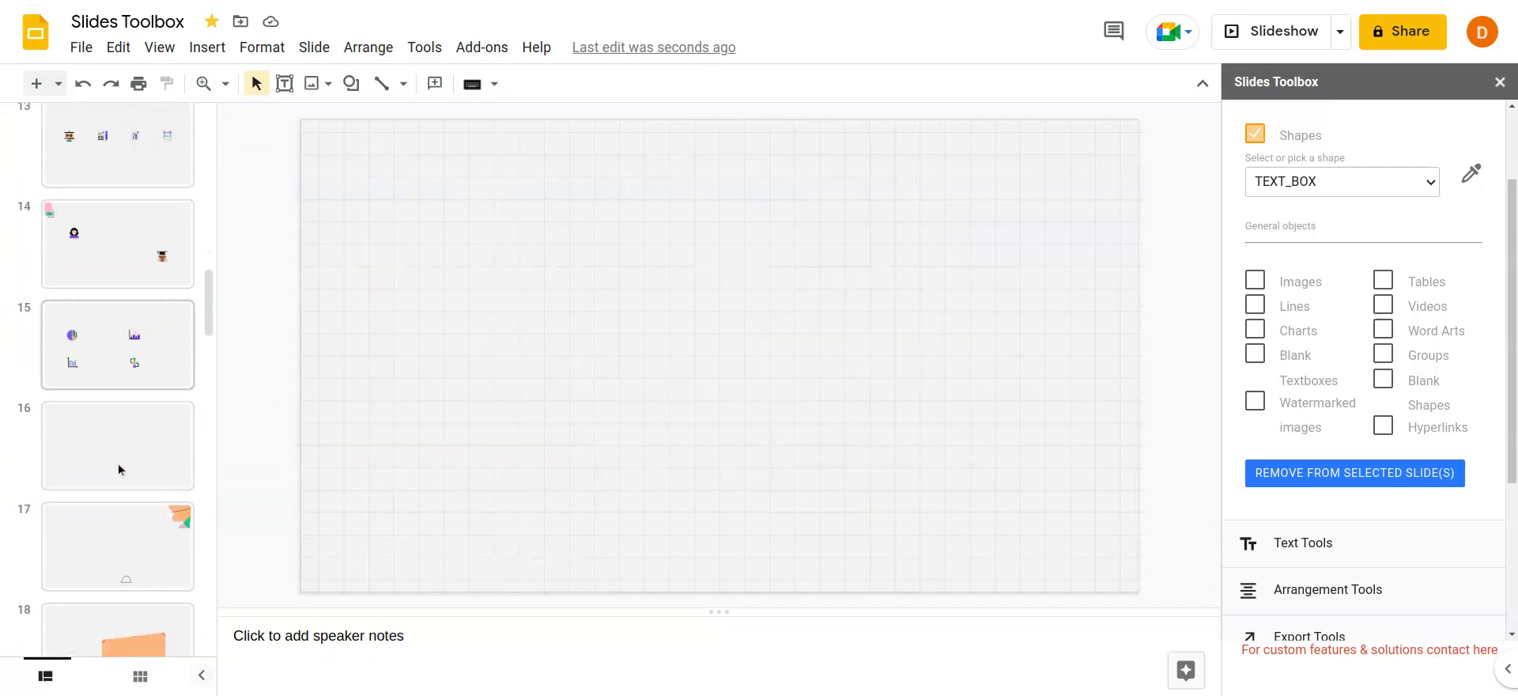
scroll(117, 463, "down", 5)
scroll(117, 462, "down", 4)
scroll(127, 471, "down", 4)
scroll(136, 475, "down", 5)
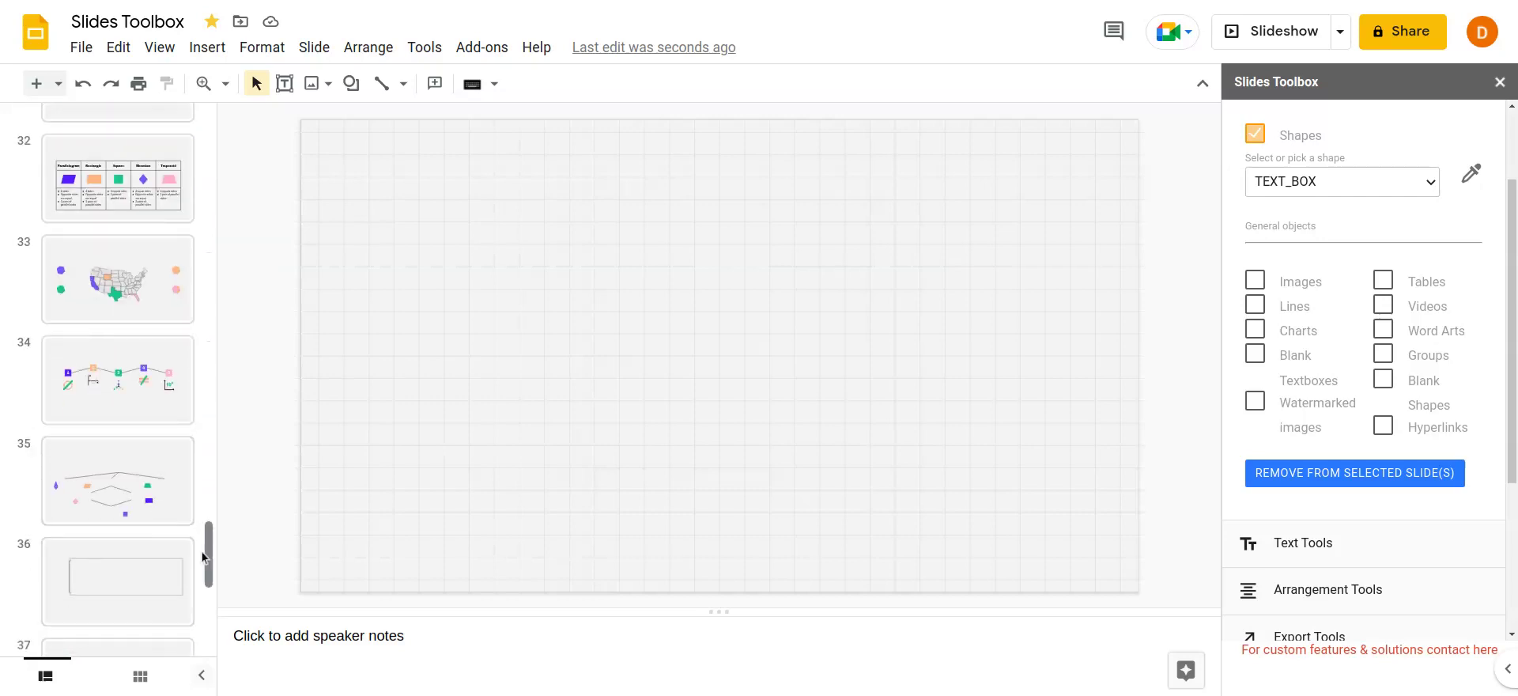
left_click_drag(215, 562, 215, 191)
- Sample RECTANGLE as the removal target from slide 2's 10th grade label
left_click(146, 242)
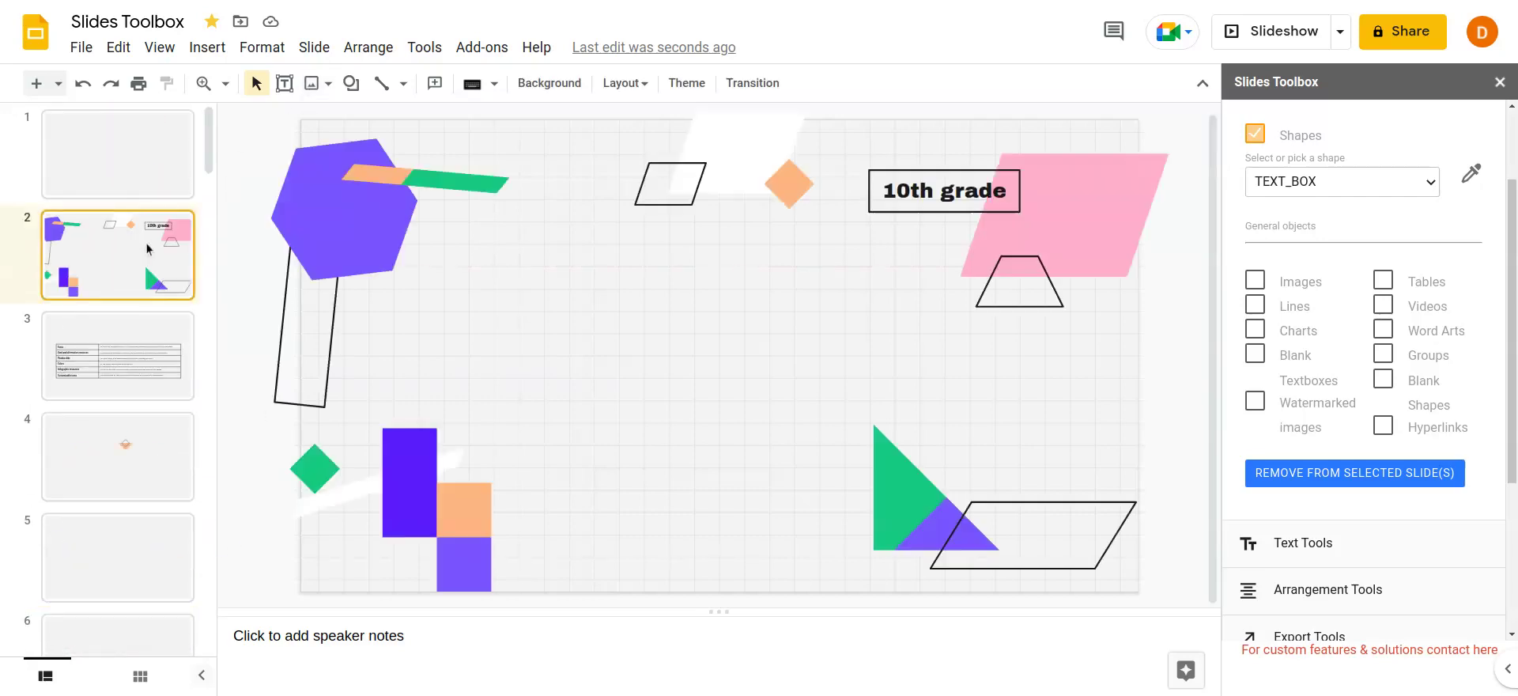
left_click(888, 208)
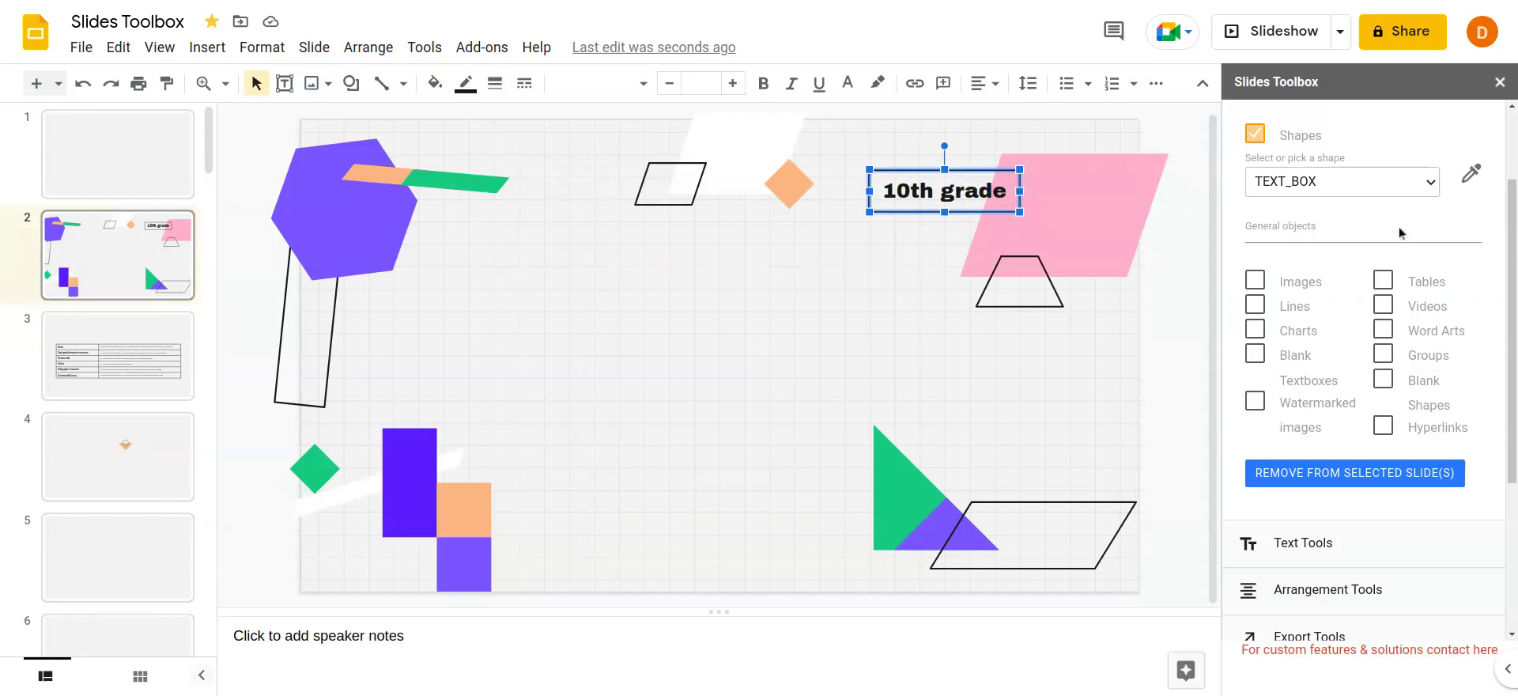
scroll(1397, 234, "up", 2)
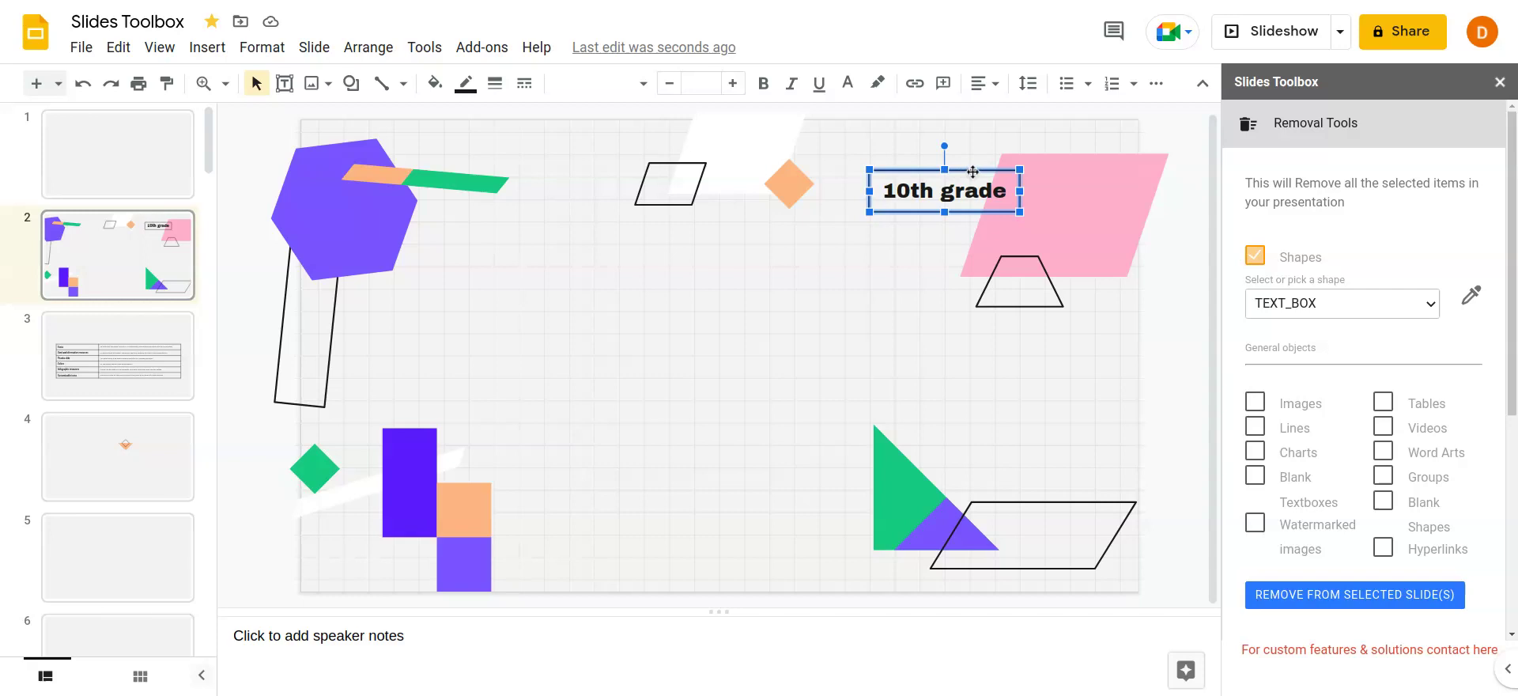
left_click(1472, 294)
- With the title slide shown, switch the toolbox shape dropdown from RECTANGLE to ★ ALL SHAPES ★
left_click(160, 175)
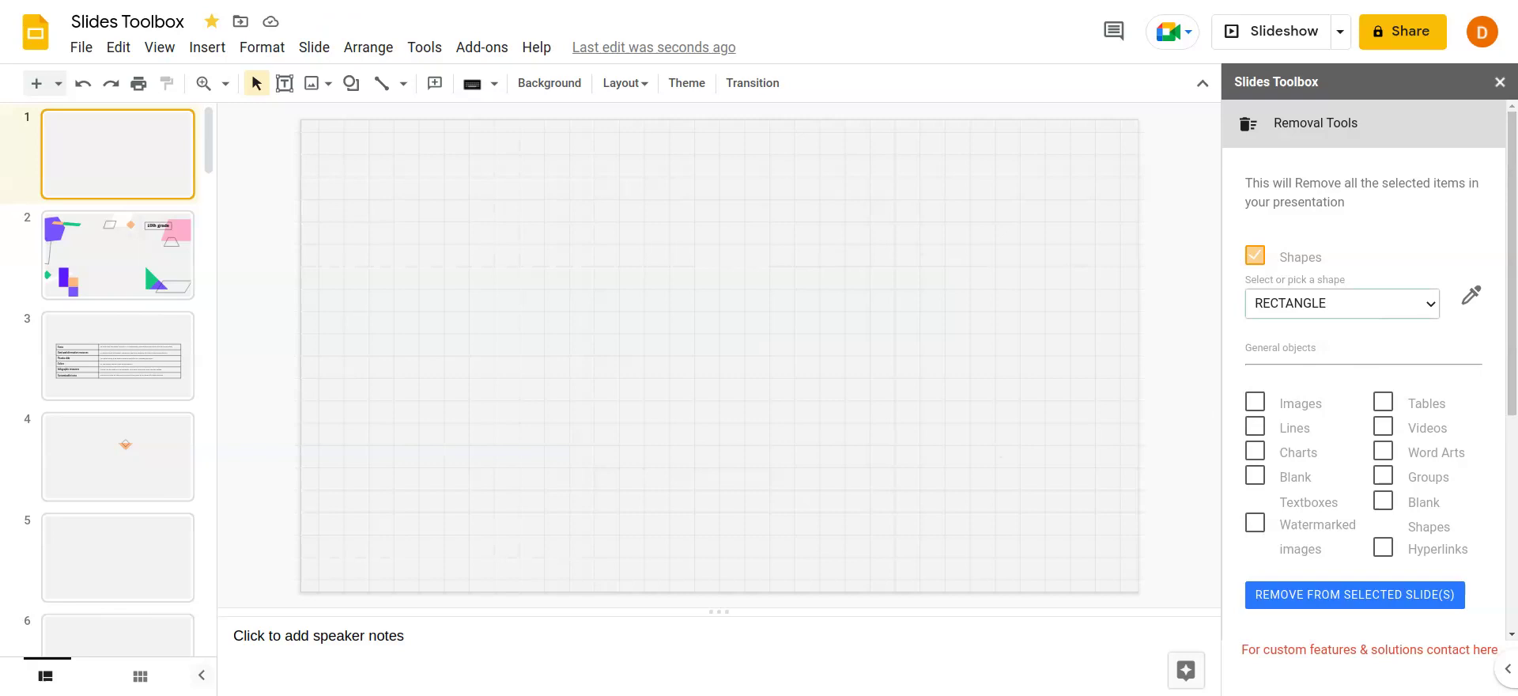
left_click(1393, 333)
- Undo the text box removal, then review the title slide and the quadrilaterals slide
left_click(82, 83)
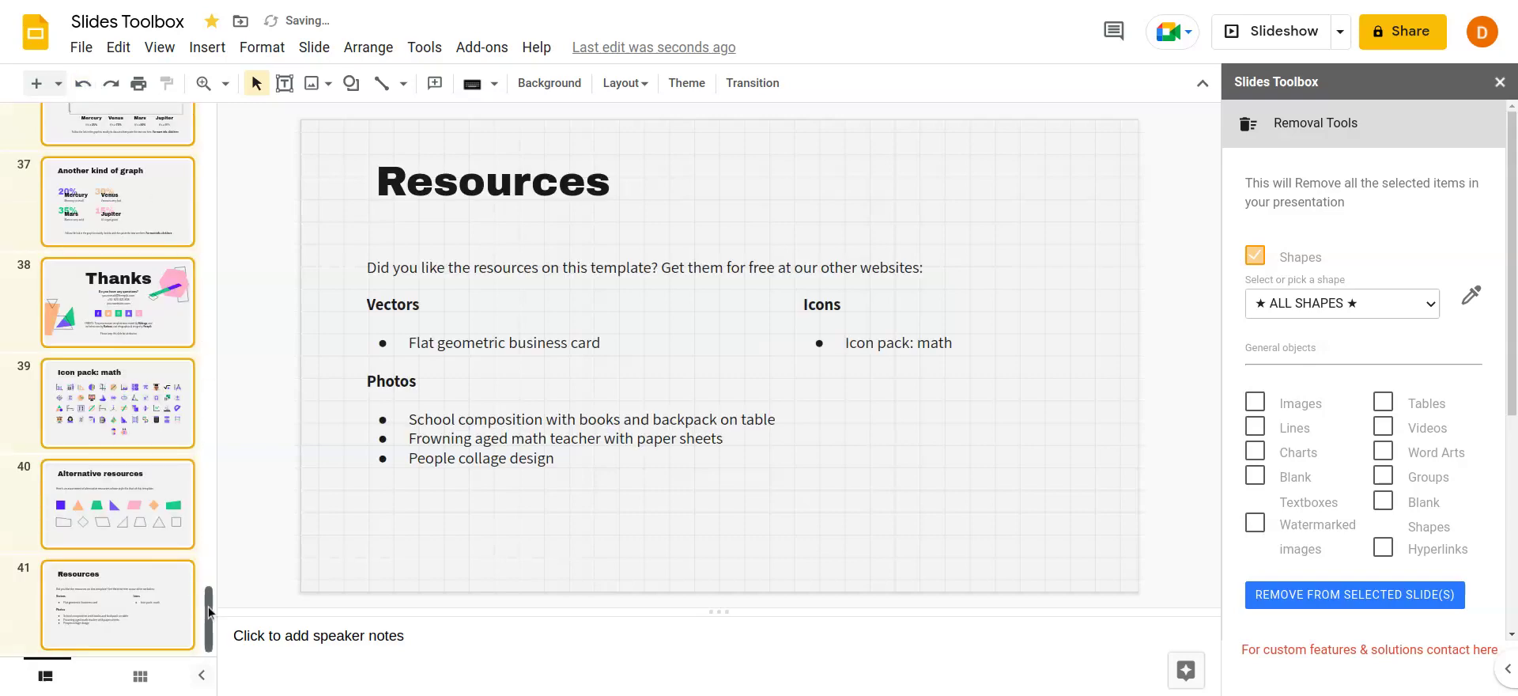
mouse_move(209, 611)
left_mouse_down()
mouse_move(209, 223)
mouse_move(188, 152)
left_mouse_up()
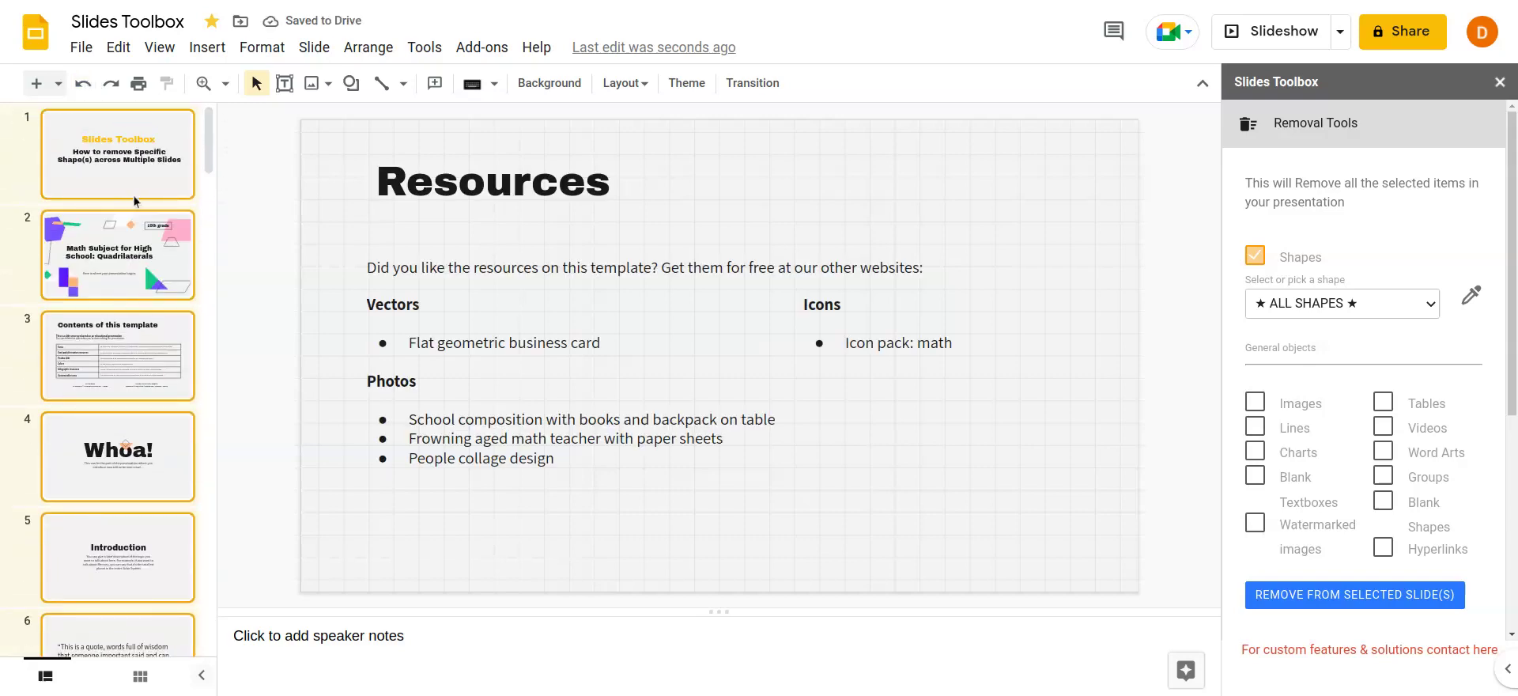
left_click(150, 249)
left_click(147, 166)
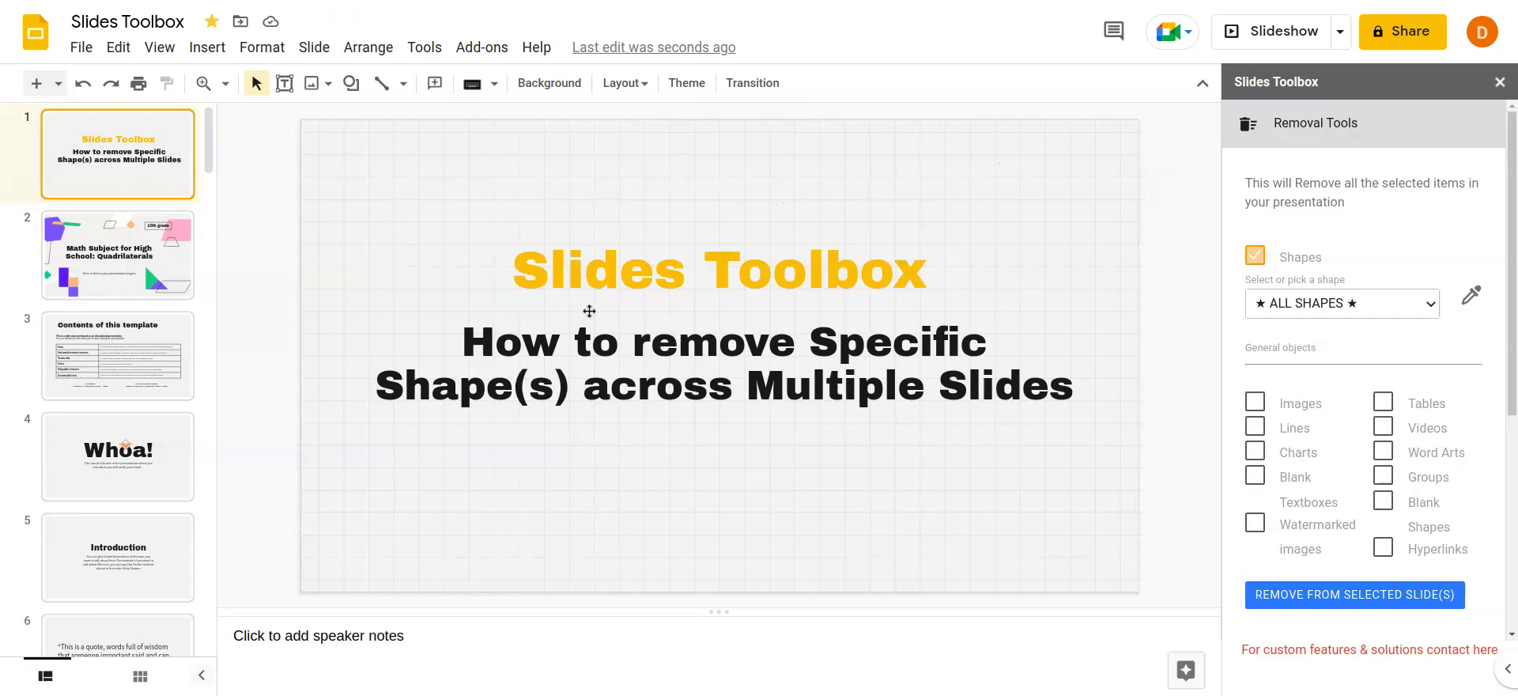
key("Down")
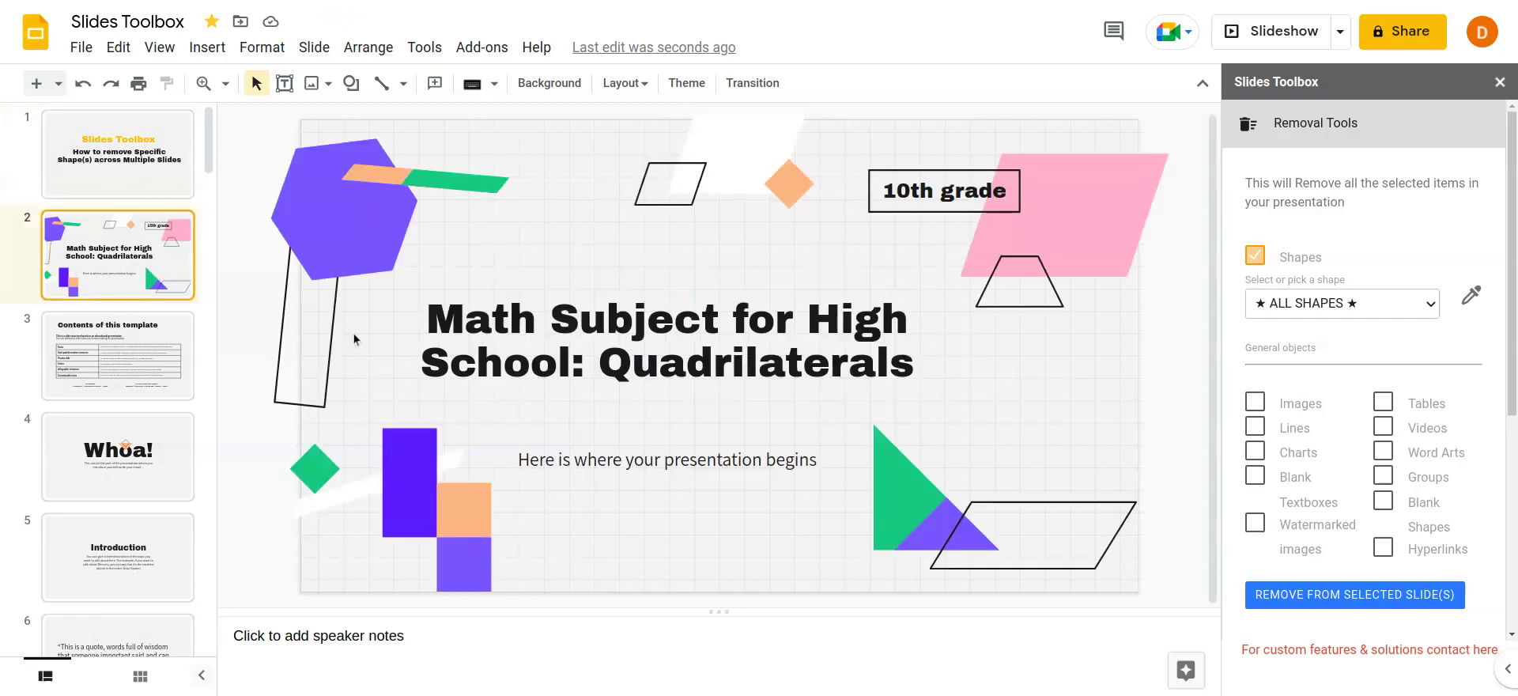